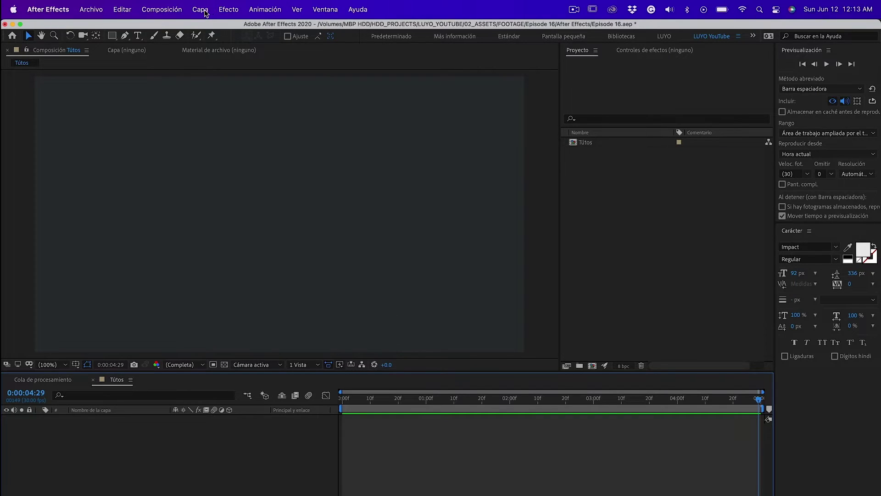
Create a new full-frame solid layer named Fondo in the Tútos composition
{"action": "left_click", "coordinate": [204, 11]}
{"action": "mouse_move", "coordinate": [203, 27]}
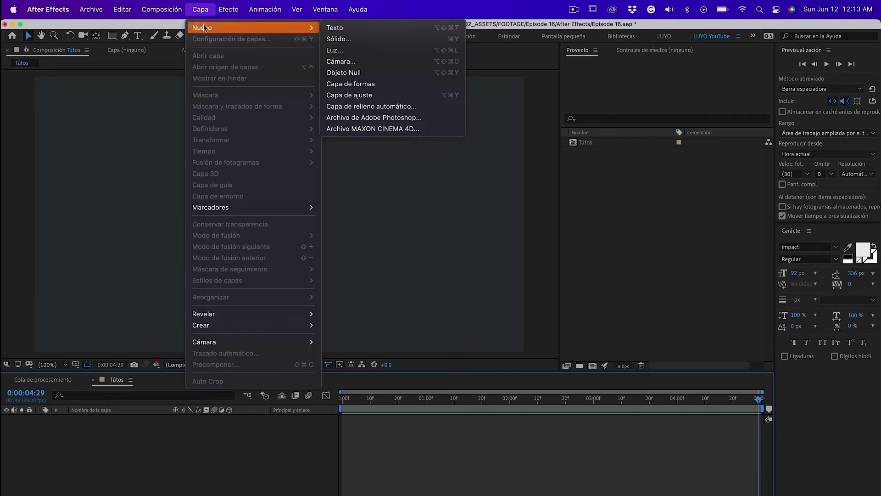
{"action": "left_click", "coordinate": [357, 39]}
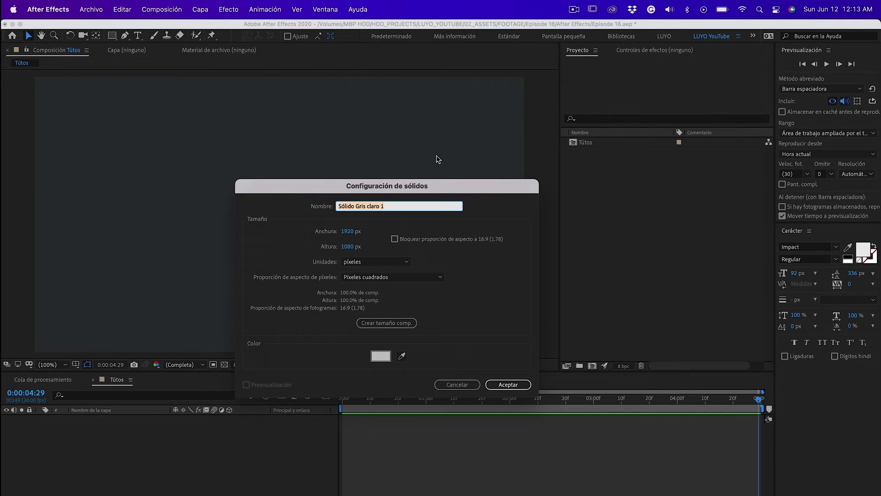
{"action": "type", "text": "Fondo"}
{"action": "left_click", "coordinate": [508, 384]}
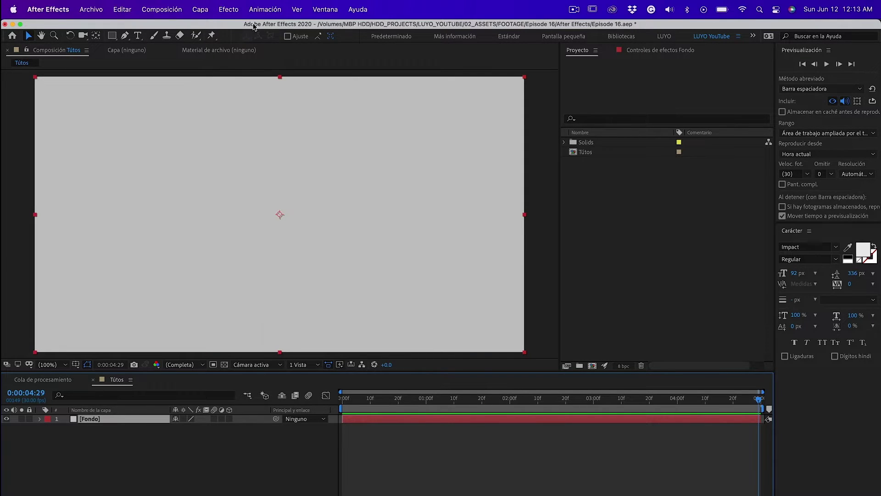
Apply the Gradación de degradado effect to the Fondo layer
{"action": "left_click", "coordinate": [226, 10]}
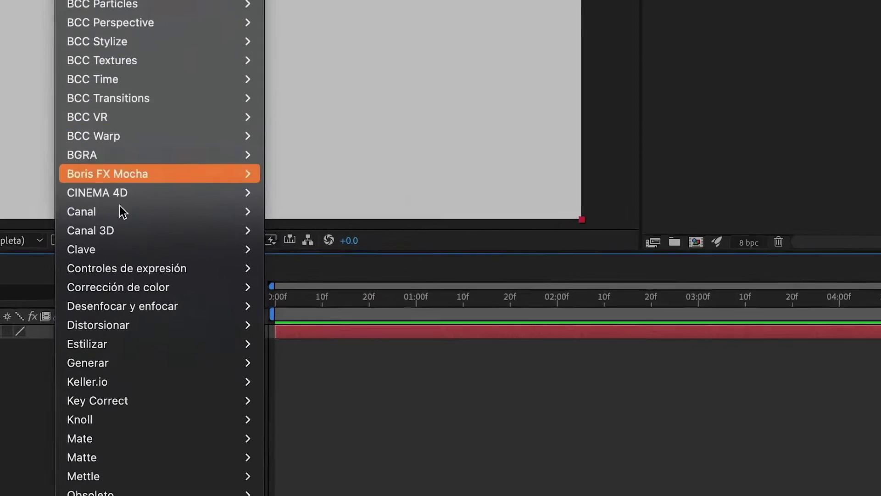
{"action": "mouse_move", "coordinate": [243, 408]}
{"action": "mouse_move", "coordinate": [174, 170]}
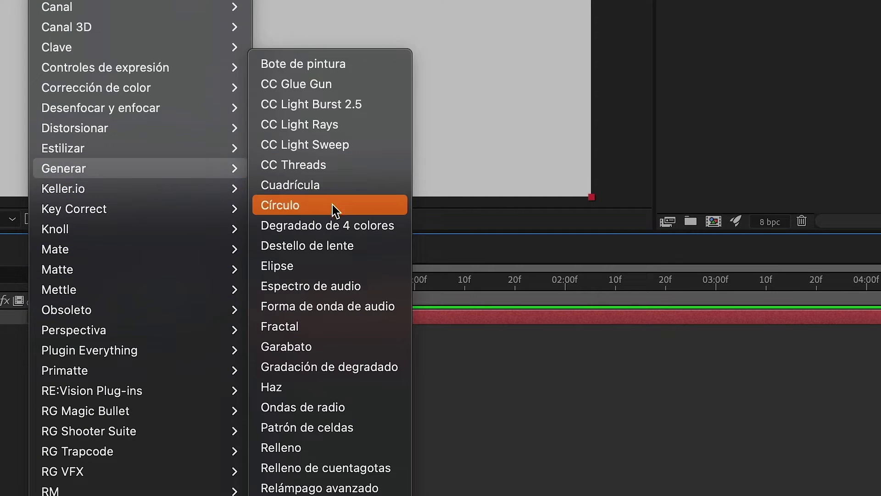
{"action": "left_click", "coordinate": [343, 369]}
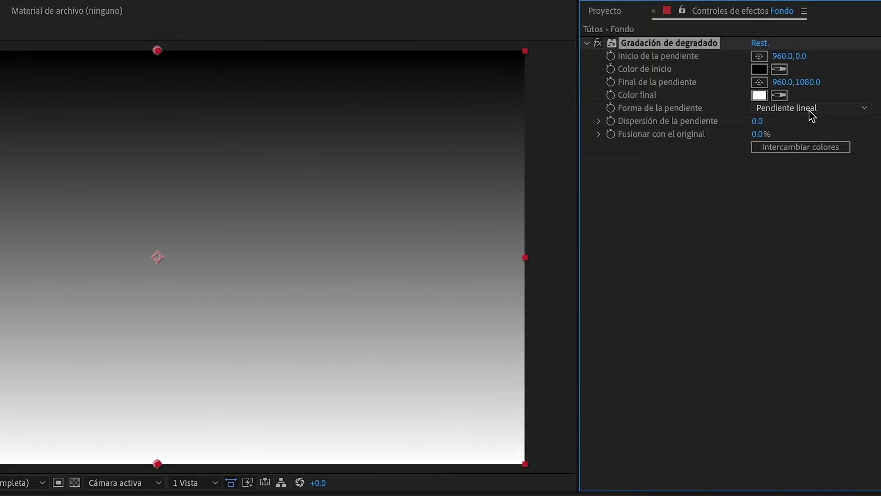
Set the gradient shape to Pendiente radial and arm the Inicio de la pendiente picker
{"action": "left_click", "coordinate": [812, 116]}
{"action": "left_click", "coordinate": [776, 137]}
{"action": "left_click", "coordinate": [759, 60]}
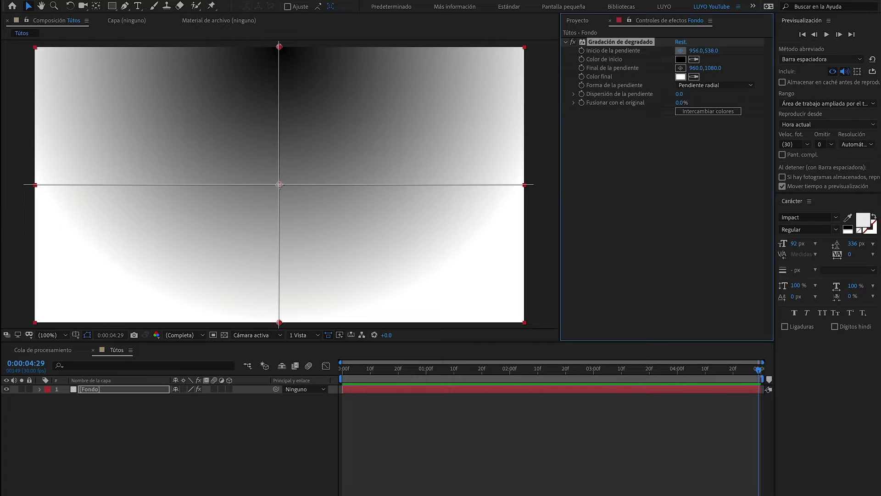
Place the gradient start point at the comp centre and give it a purple start colour
{"action": "left_click", "coordinate": [280, 185]}
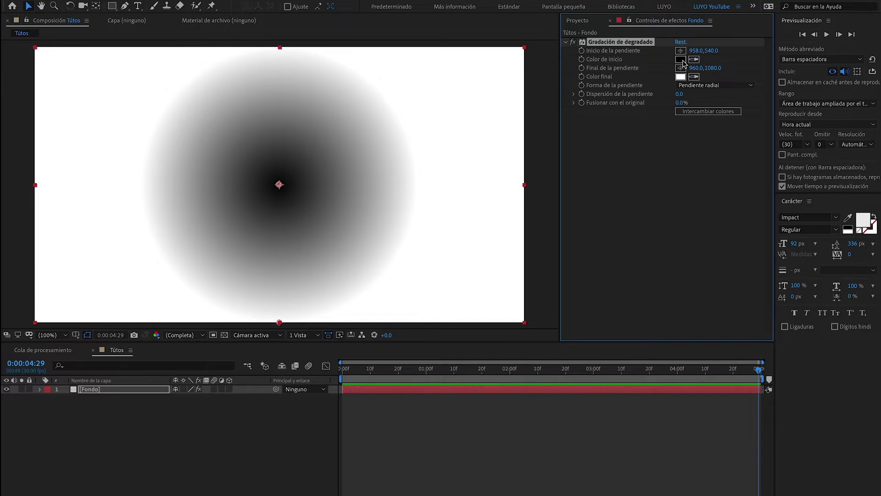
{"action": "left_click", "coordinate": [681, 59]}
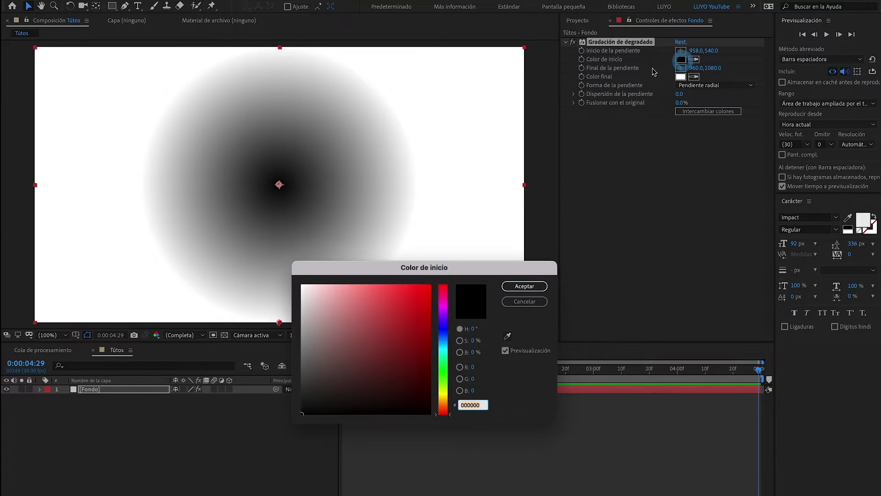
{"action": "left_click_drag", "start_coordinate": [443, 334], "coordinate": [443, 319]}
{"action": "left_click", "coordinate": [426, 372]}
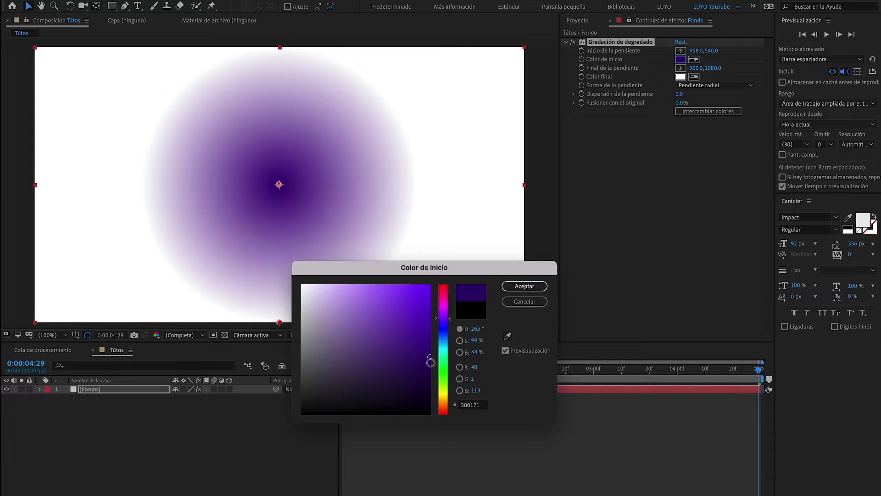
{"action": "left_click", "coordinate": [515, 287]}
Set the end colour to dark purple 100232 and refine the start colour to 300E5E
{"action": "left_click", "coordinate": [680, 77]}
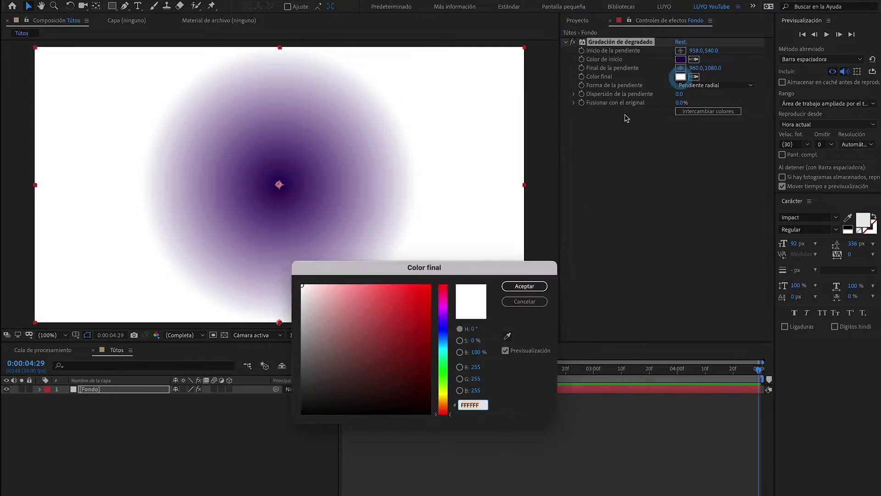
{"action": "left_click", "coordinate": [444, 321]}
{"action": "left_click_drag", "start_coordinate": [408, 381], "coordinate": [425, 387]}
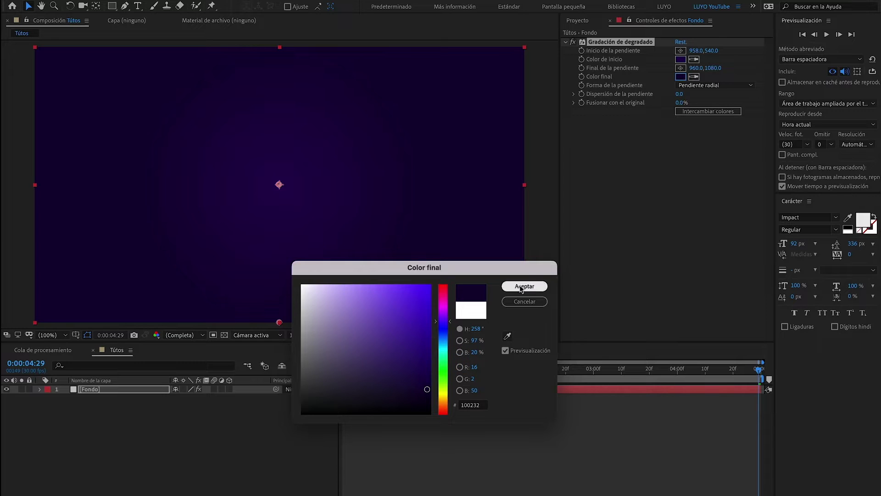
{"action": "left_click", "coordinate": [520, 286]}
{"action": "left_click", "coordinate": [681, 60]}
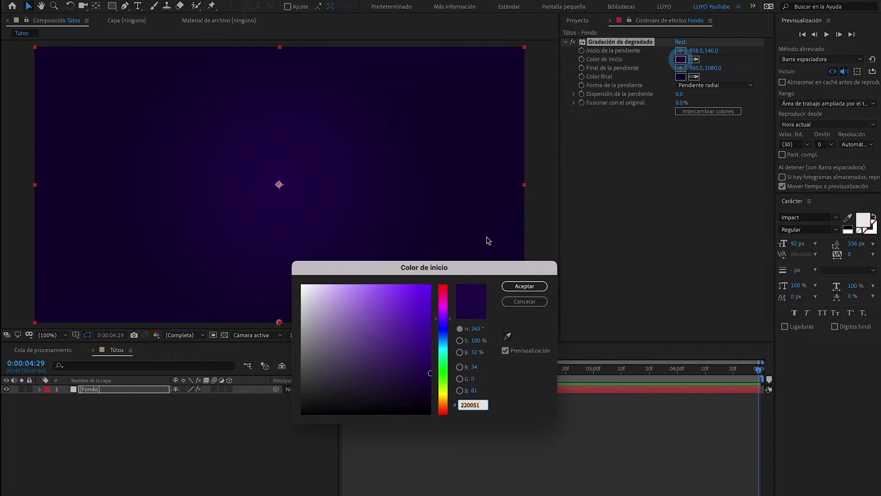
{"action": "left_click_drag", "start_coordinate": [427, 374], "coordinate": [408, 376]}
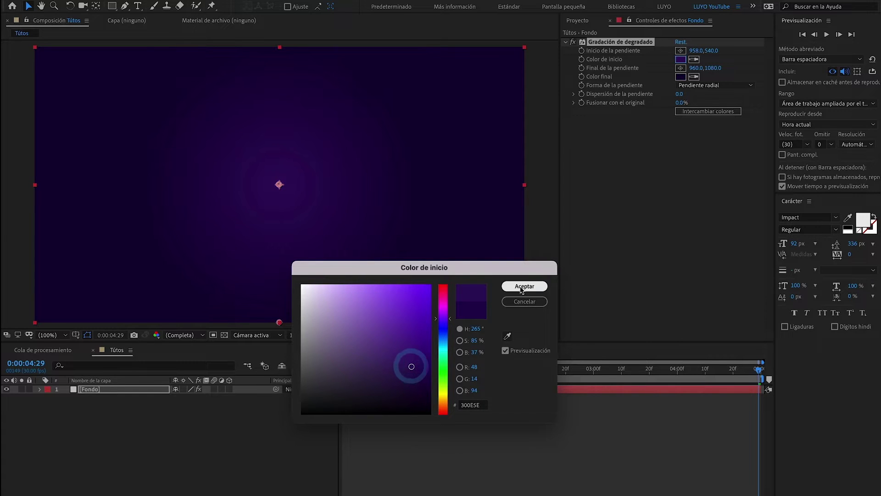
{"action": "left_click", "coordinate": [523, 286]}
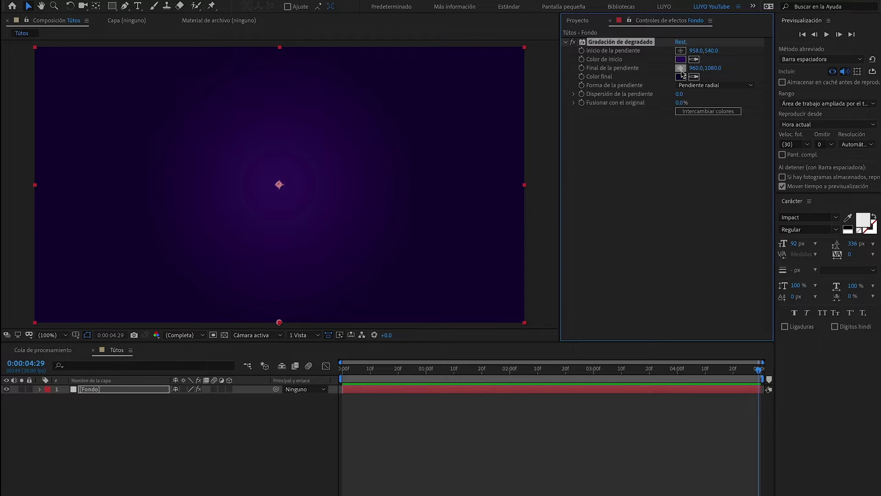
Move the gradient end point out to 1950,866 and lock the Fondo layer
{"action": "left_click", "coordinate": [681, 70]}
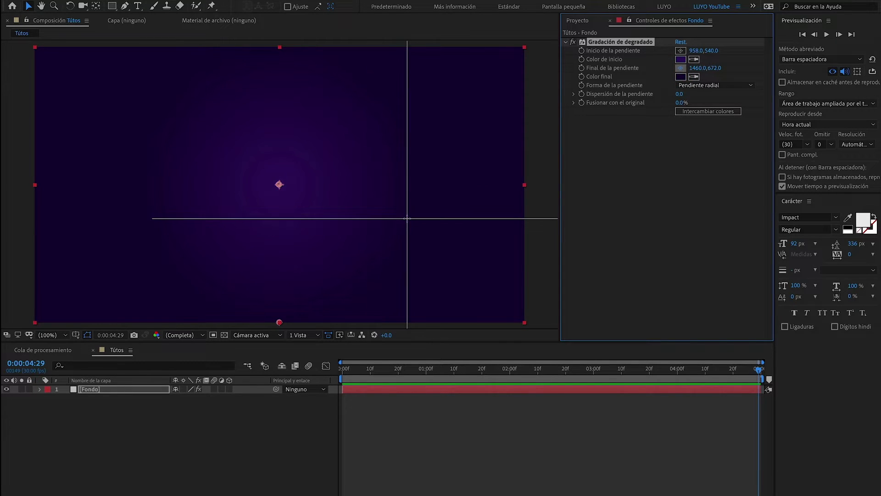
{"action": "left_click", "coordinate": [407, 219]}
{"action": "left_click_drag", "start_coordinate": [407, 218], "coordinate": [532, 270]}
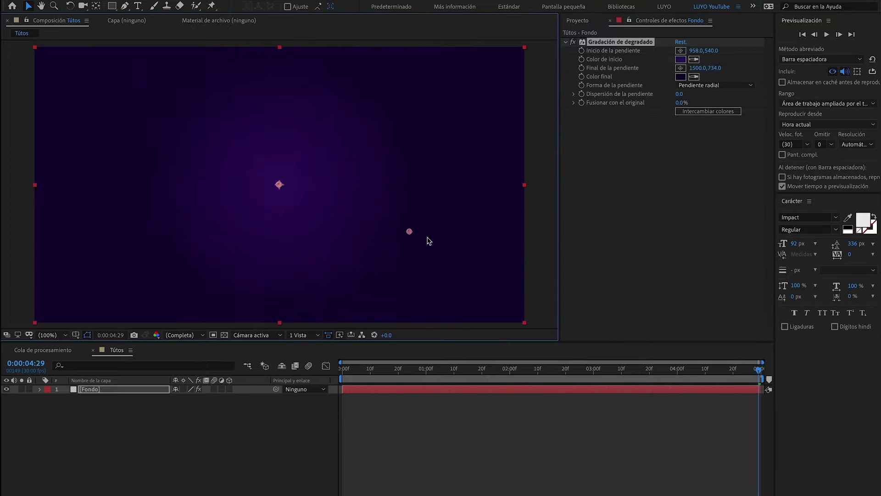
{"action": "left_click", "coordinate": [440, 228]}
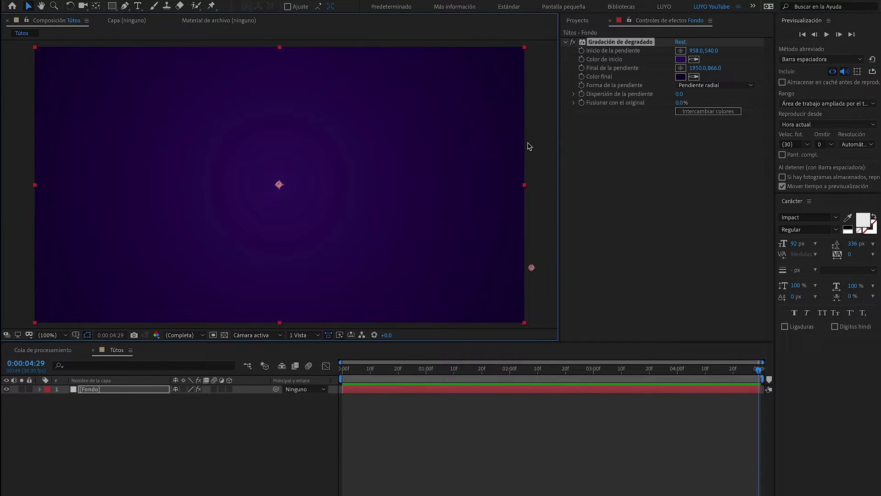
{"action": "left_click", "coordinate": [527, 145]}
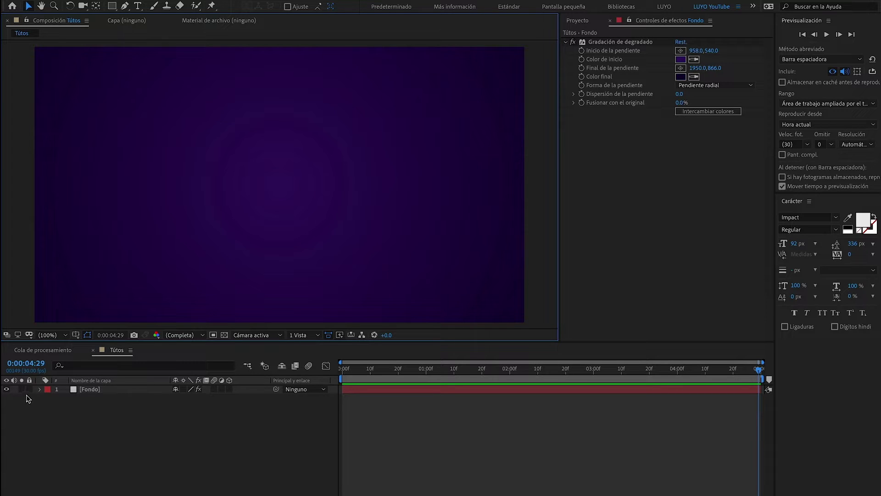
{"action": "left_click", "coordinate": [29, 389]}
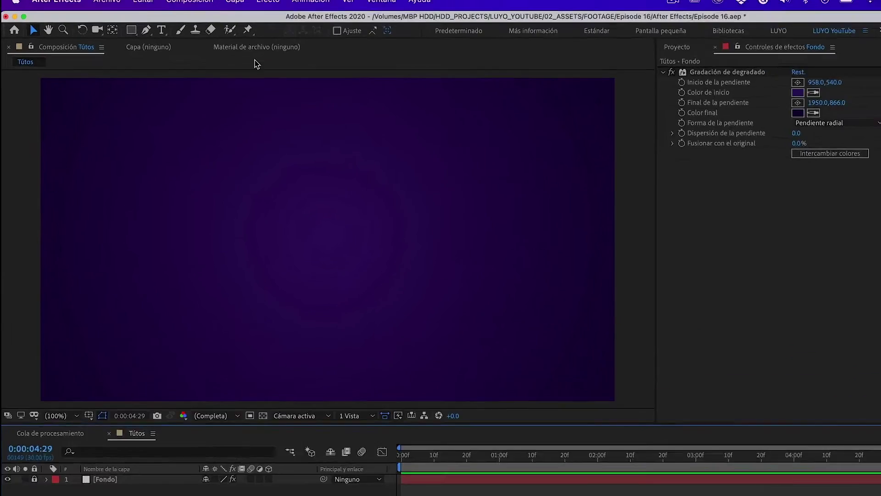
Add a new full-frame solid layer named E3D above Fondo
{"action": "left_click", "coordinate": [234, 0]}
{"action": "mouse_move", "coordinate": [243, 20]}
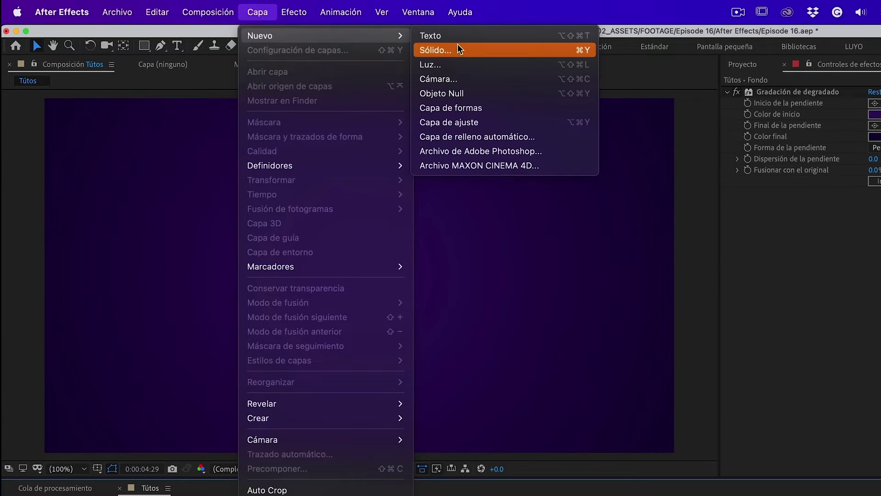
{"action": "left_click", "coordinate": [458, 45]}
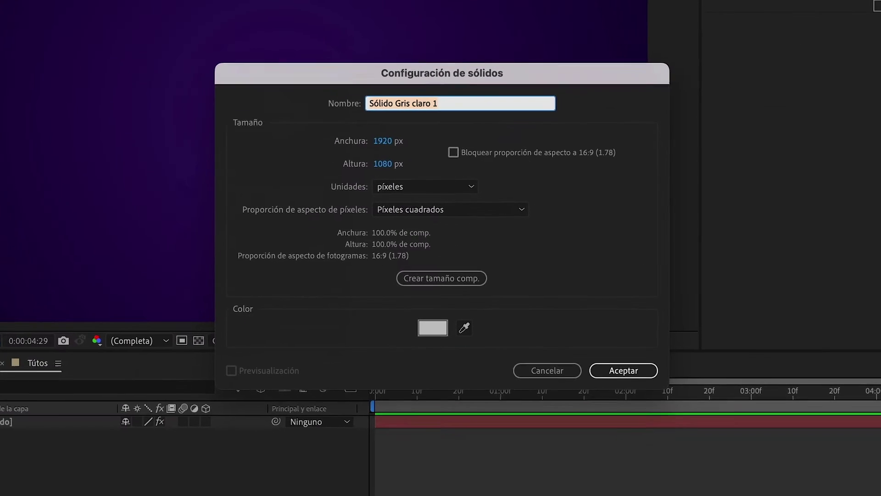
{"action": "type", "text": "E3D"}
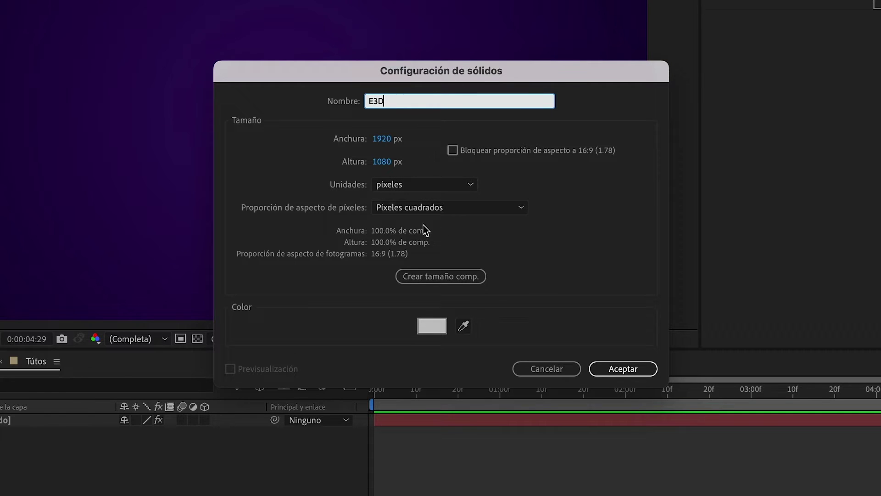
{"action": "left_click", "coordinate": [649, 368]}
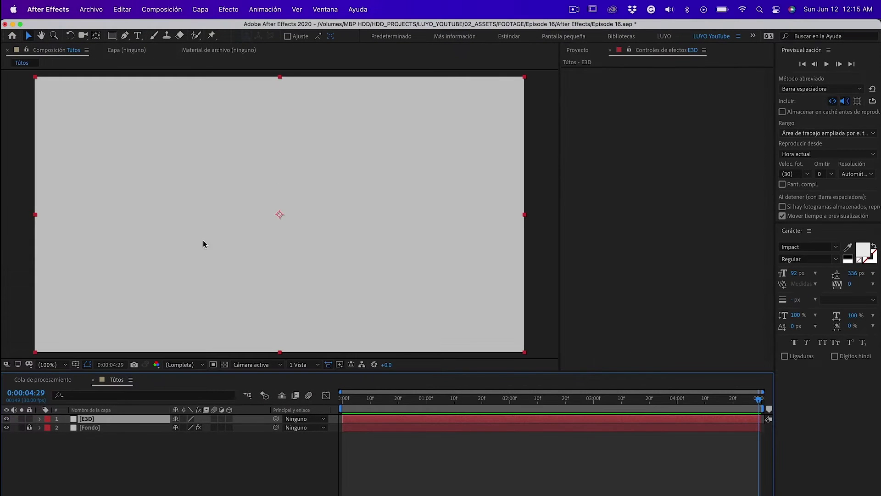
Apply Video Copilot's Element effect to E3D and open its Scene Setup
{"action": "left_click", "coordinate": [224, 10]}
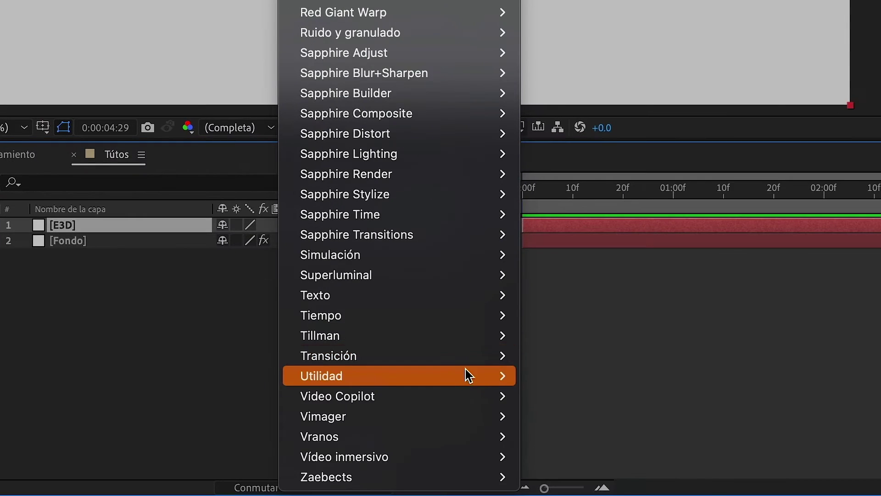
{"action": "mouse_move", "coordinate": [450, 396]}
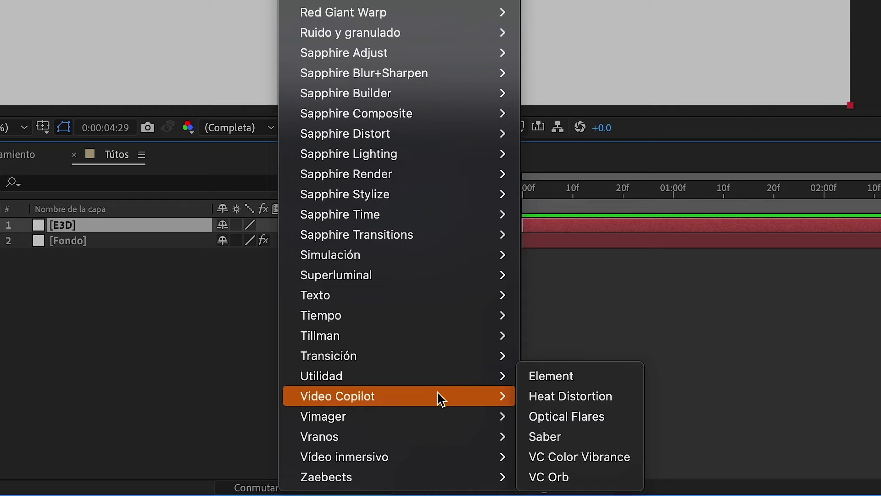
{"action": "left_click", "coordinate": [559, 387]}
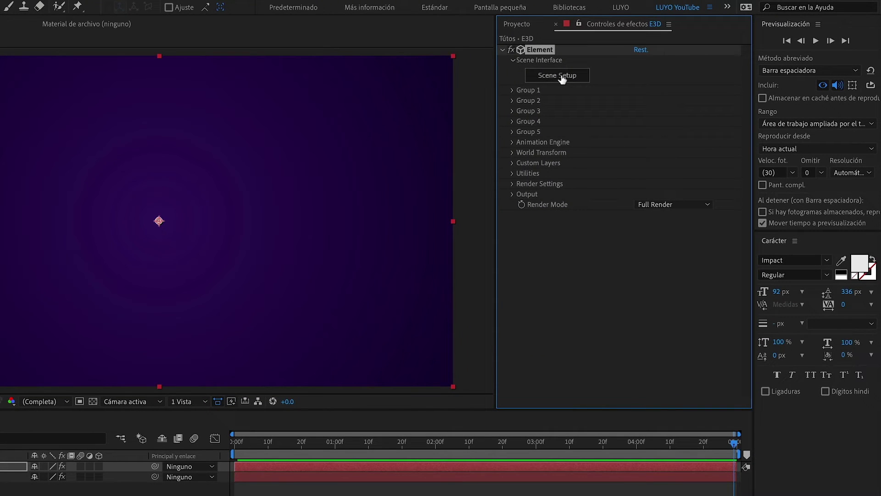
{"action": "left_click", "coordinate": [562, 78]}
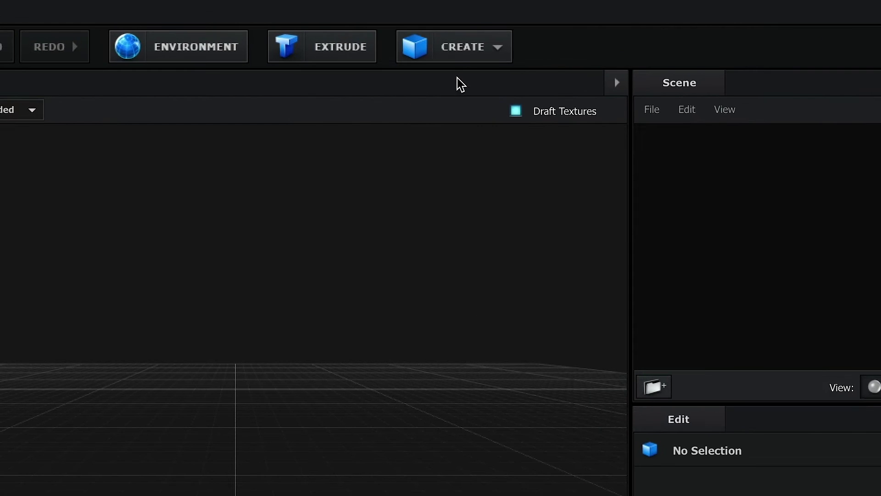
Add a Sphere primitive to the Element 3D scene and orbit the view to see it
{"action": "left_click", "coordinate": [464, 48]}
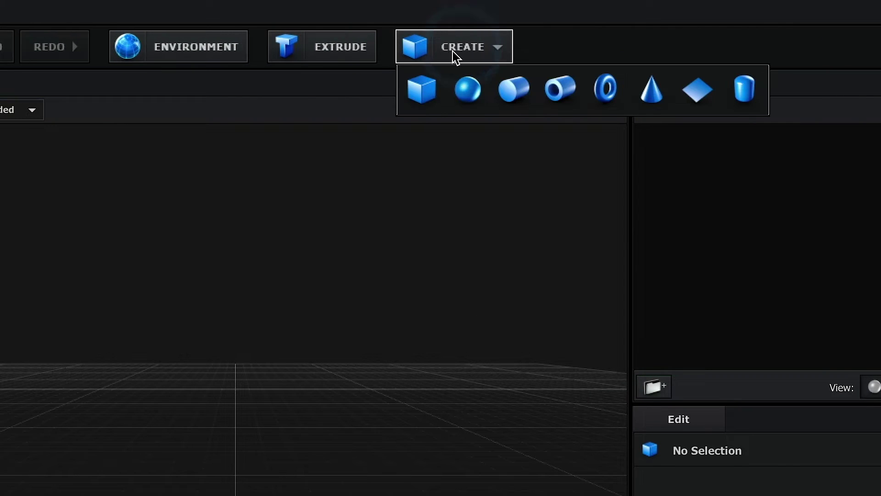
{"action": "left_click", "coordinate": [473, 93]}
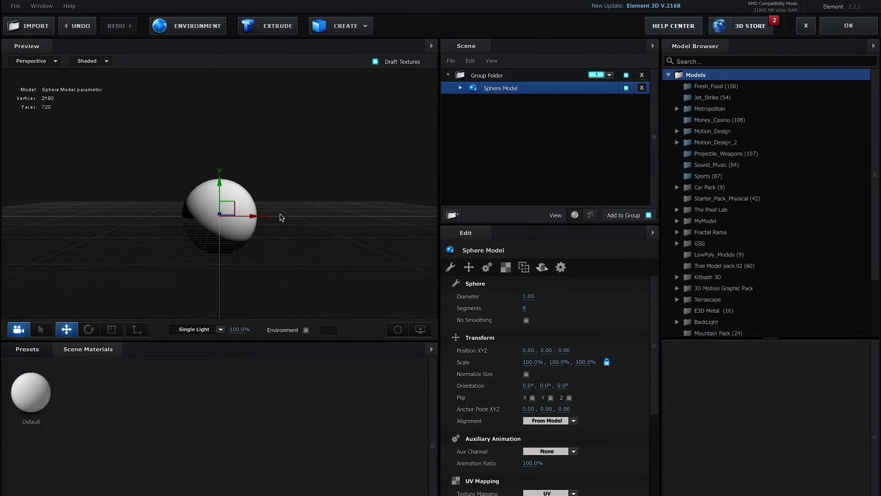
{"action": "mouse_move", "coordinate": [282, 217]}
{"action": "left_mouse_down"}
{"action": "mouse_move", "coordinate": [268, 271]}
{"action": "mouse_move", "coordinate": [258, 228]}
{"action": "left_mouse_up"}
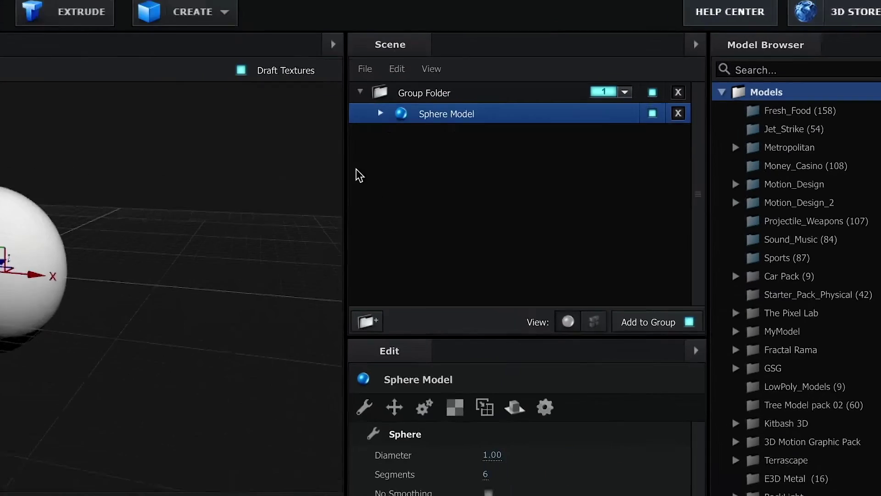
Set the sphere's Default material diffuse colour to dark red 850000
{"action": "left_click", "coordinate": [460, 89]}
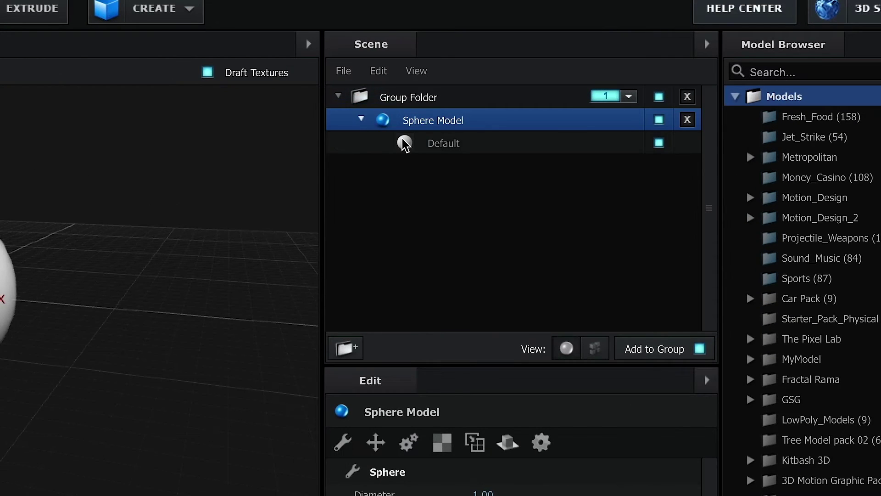
{"action": "left_click", "coordinate": [484, 101]}
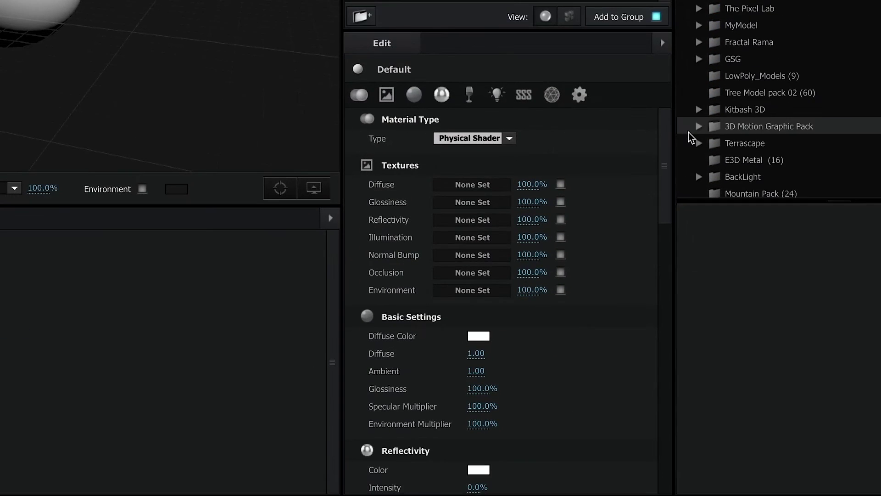
{"action": "left_click_drag", "start_coordinate": [663, 141], "coordinate": [662, 200]}
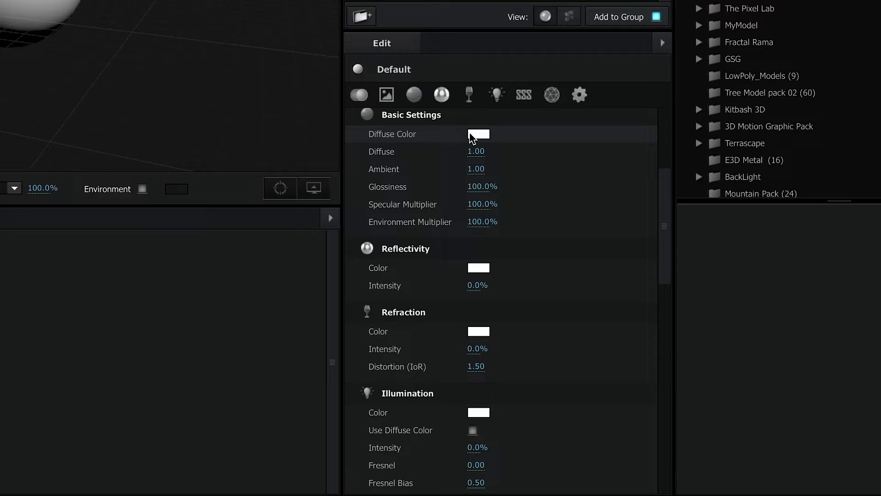
{"action": "left_click", "coordinate": [473, 135]}
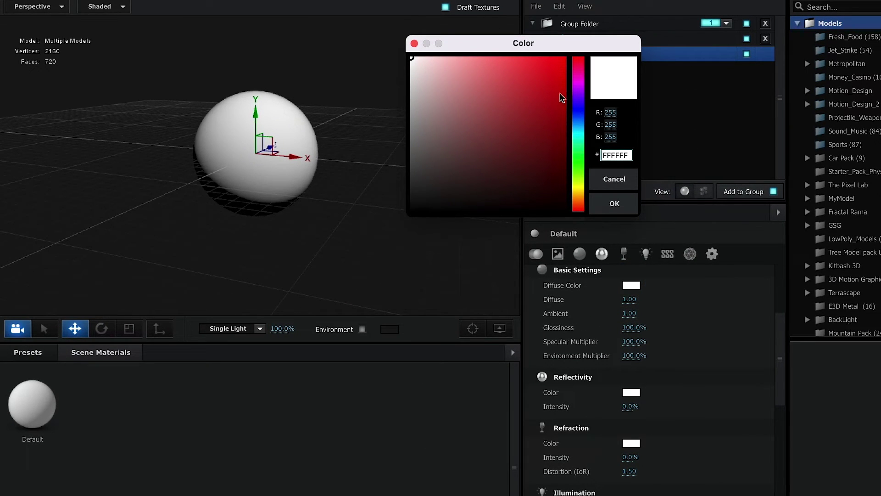
{"action": "left_click_drag", "start_coordinate": [561, 97], "coordinate": [566, 131]}
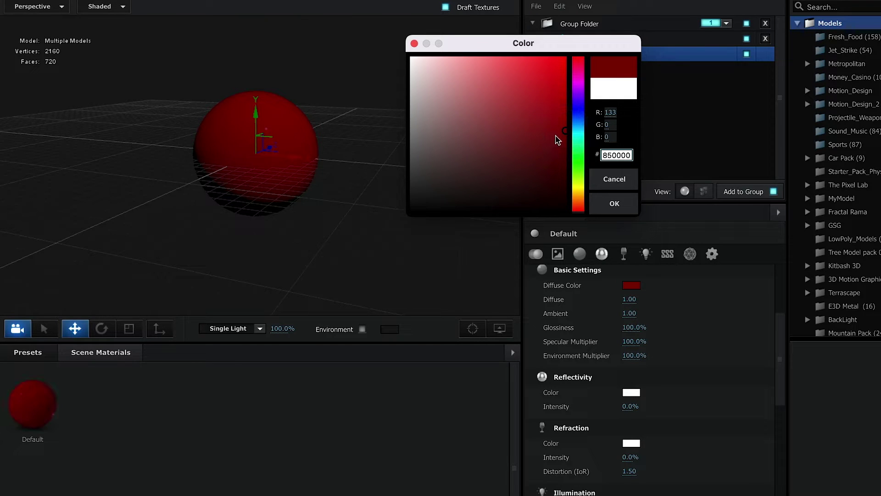
{"action": "left_click", "coordinate": [608, 209]}
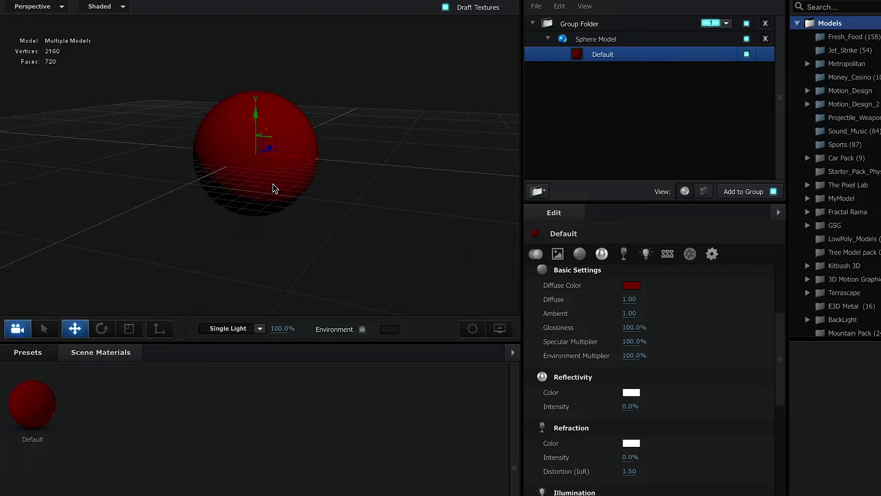
Apply the Basic_2K_03 environment map from the ENVIRONMENT 2K presets to light the sphere
{"action": "left_click", "coordinate": [31, 353]}
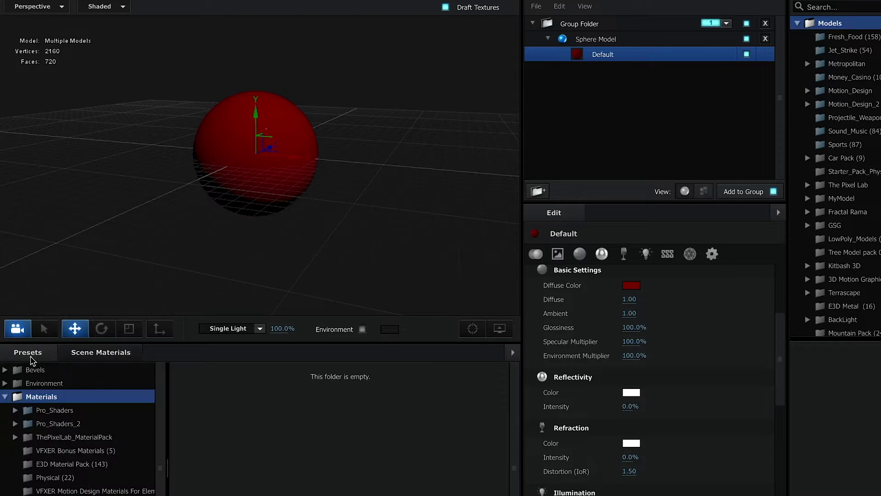
{"action": "left_click", "coordinate": [50, 384]}
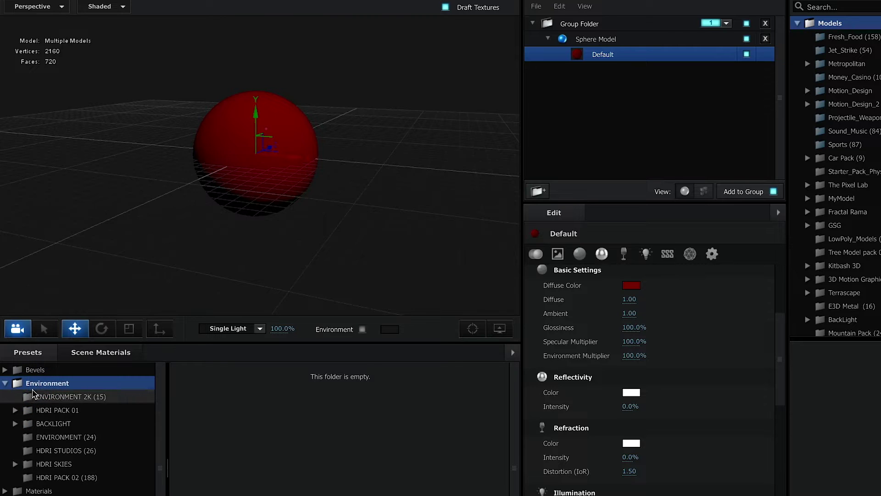
{"action": "left_click", "coordinate": [50, 397]}
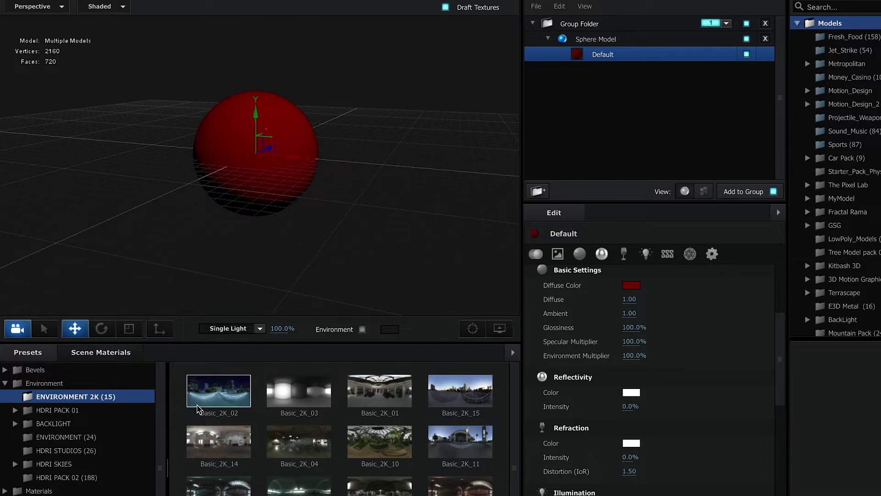
{"action": "left_click", "coordinate": [306, 402]}
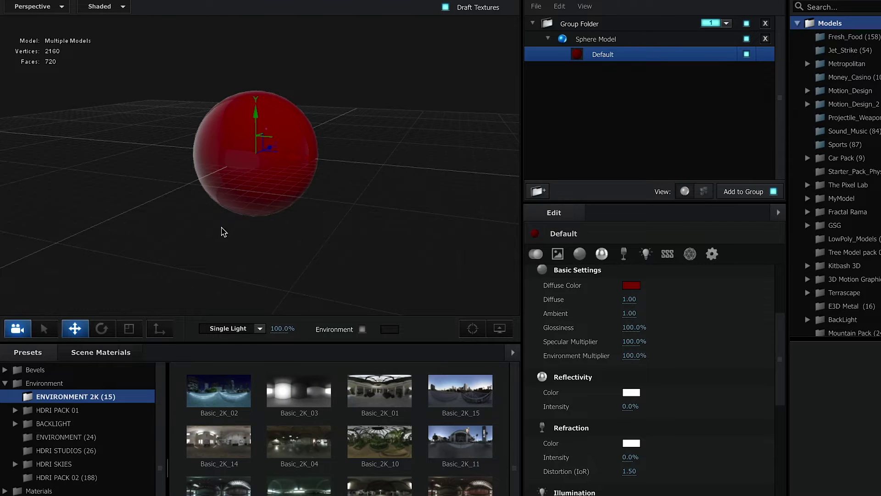
{"action": "mouse_move", "coordinate": [224, 232]}
{"action": "left_mouse_down"}
{"action": "mouse_move", "coordinate": [274, 230]}
{"action": "mouse_move", "coordinate": [198, 228]}
{"action": "mouse_move", "coordinate": [212, 233]}
{"action": "left_mouse_up"}
{"action": "scroll", "coordinate": [281, 179], "scroll_direction": "up", "scroll_amount": 3}
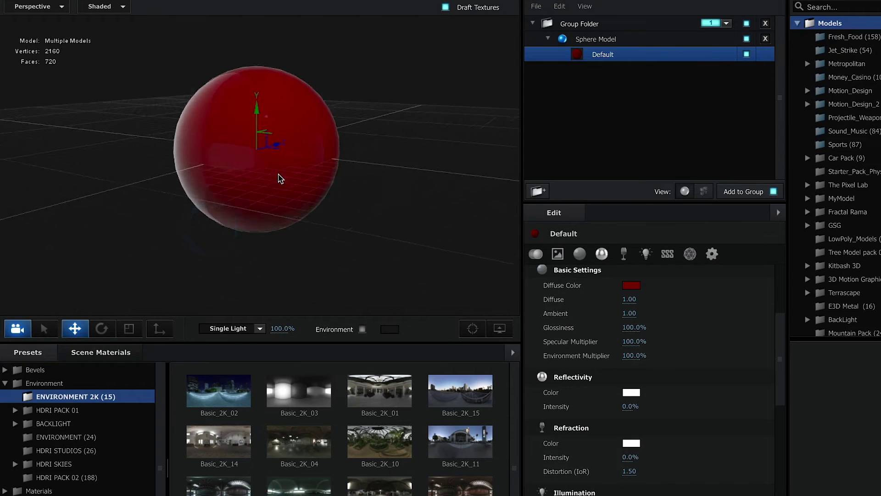
{"action": "left_click_drag", "start_coordinate": [281, 179], "coordinate": [256, 214]}
{"action": "scroll", "coordinate": [248, 209], "scroll_direction": "up", "scroll_amount": 2}
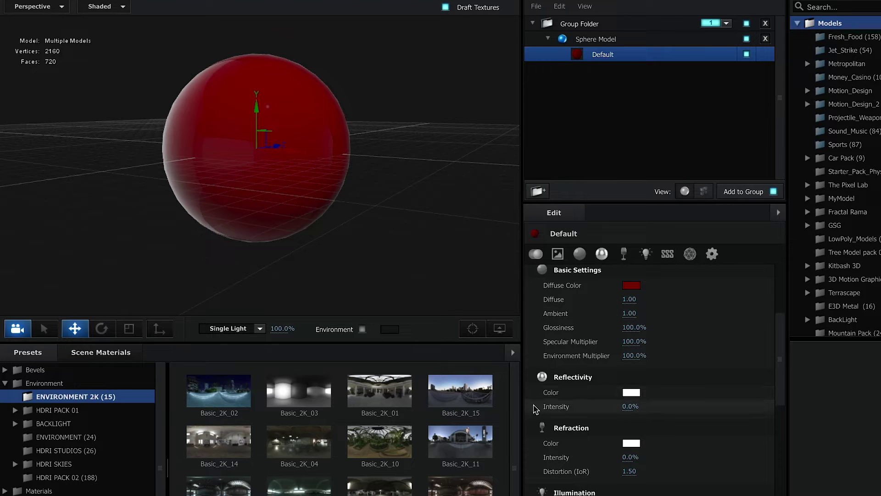
Set reflectivity intensity to 50% and the reflection colour to dark crimson 831C32
{"action": "left_click", "coordinate": [620, 408]}
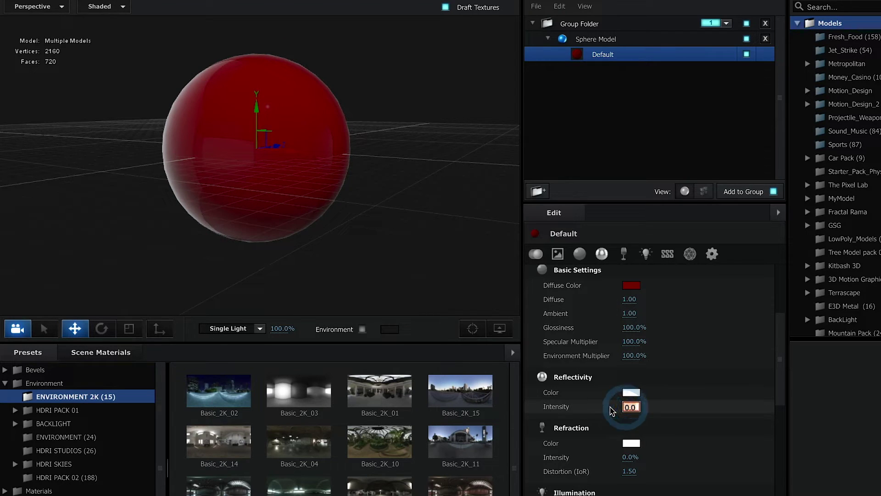
{"action": "type", "text": "50"}
{"action": "key", "text": "Return"}
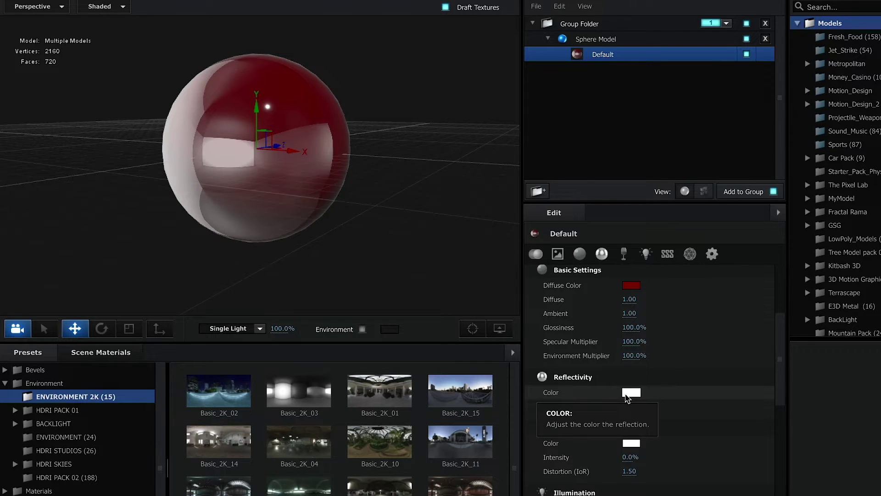
{"action": "left_click", "coordinate": [630, 393]}
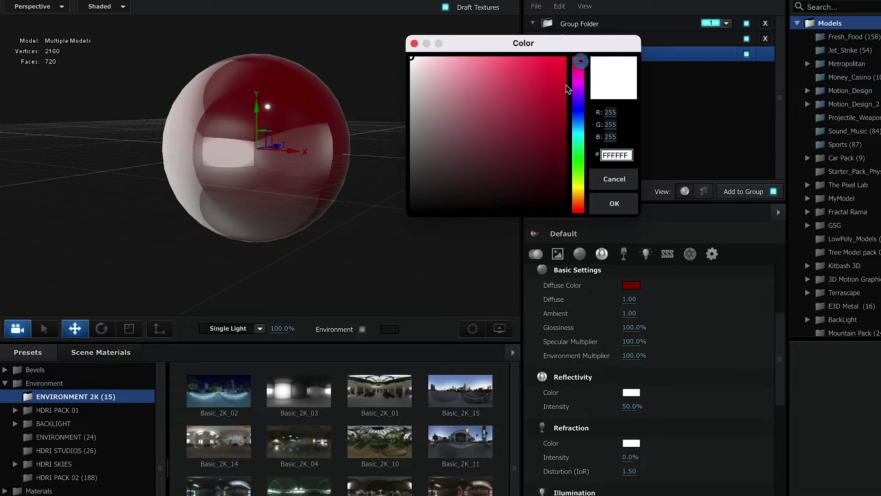
{"action": "left_click", "coordinate": [550, 147]}
{"action": "left_click", "coordinate": [579, 74]}
{"action": "left_click_drag", "start_coordinate": [580, 75], "coordinate": [579, 60]}
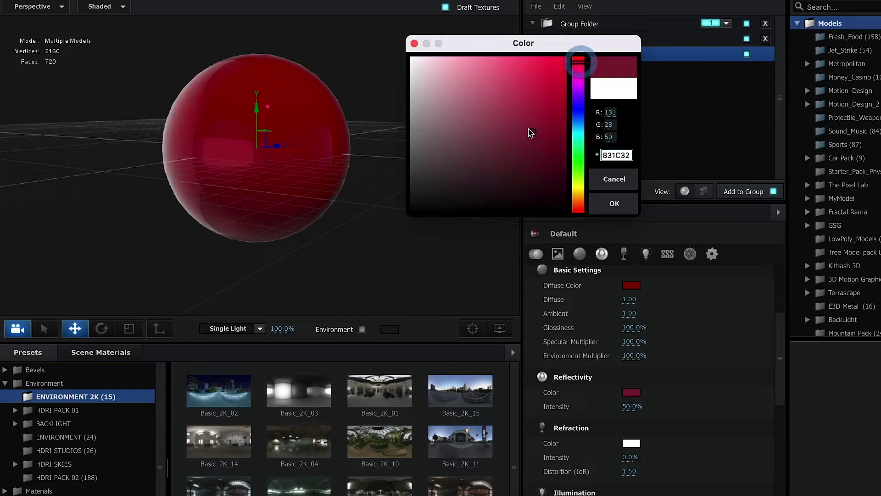
{"action": "left_click", "coordinate": [532, 139]}
{"action": "left_click", "coordinate": [597, 202]}
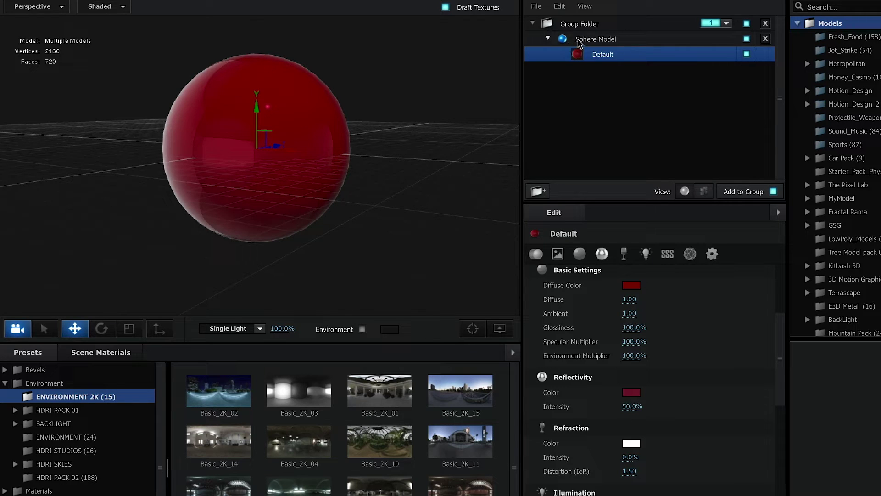
Show the sphere as a wireframe, zoom in, and select Sphere Model to view its 6-segment settings
{"action": "left_click", "coordinate": [104, 6]}
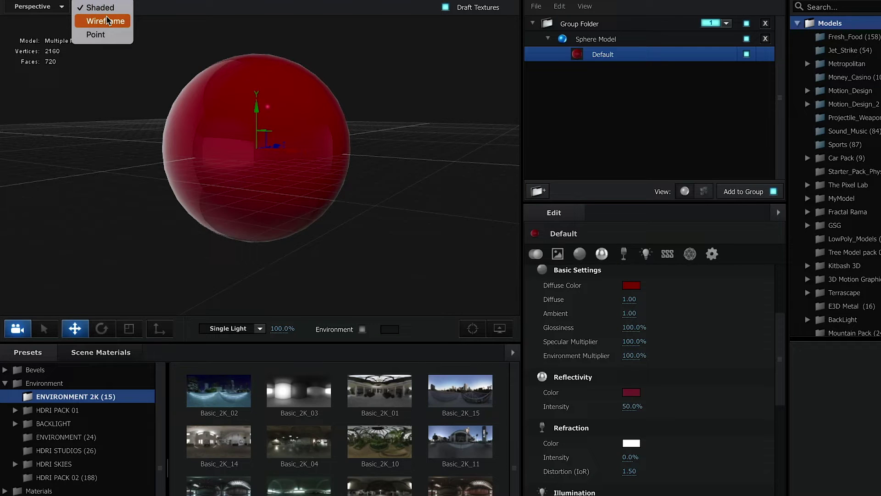
{"action": "left_click", "coordinate": [107, 21]}
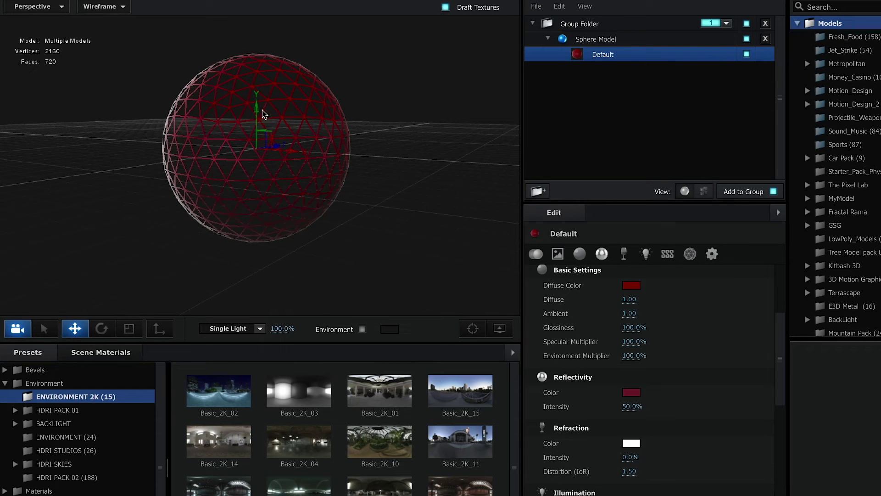
{"action": "mouse_move", "coordinate": [264, 114]}
{"action": "left_mouse_down"}
{"action": "mouse_move", "coordinate": [349, 137]}
{"action": "mouse_move", "coordinate": [336, 132]}
{"action": "left_mouse_up"}
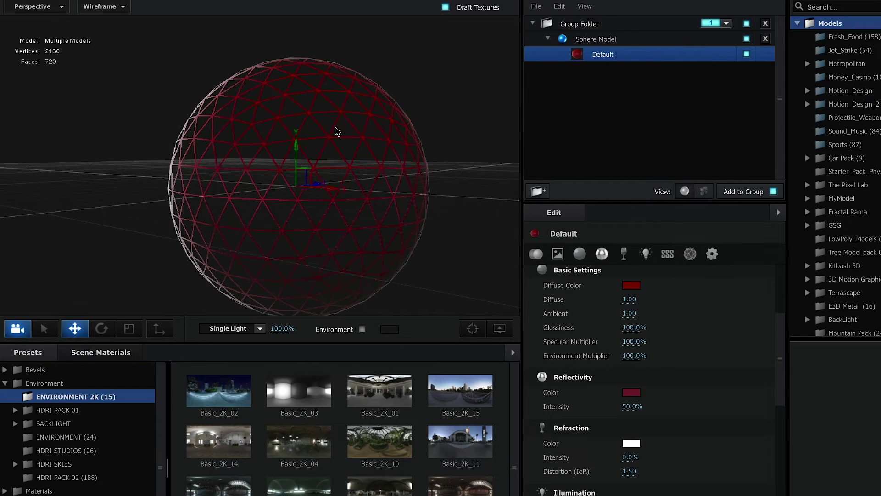
{"action": "left_click", "coordinate": [337, 130]}
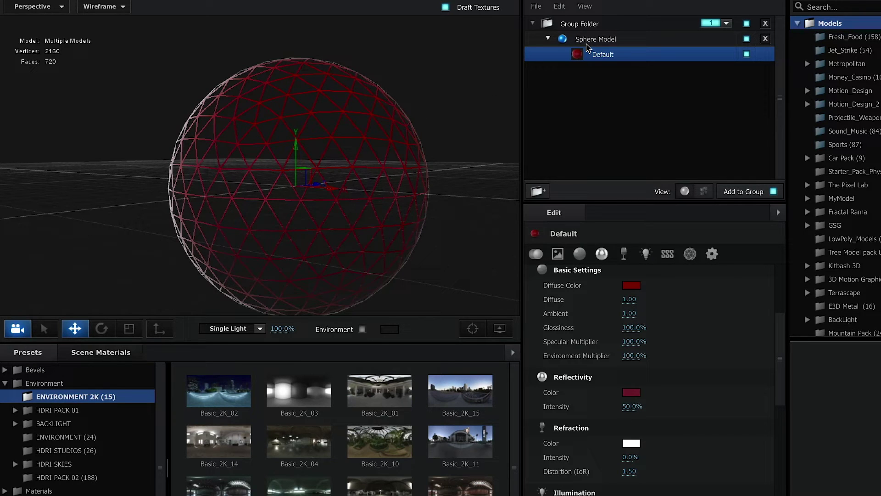
{"action": "left_click", "coordinate": [587, 43]}
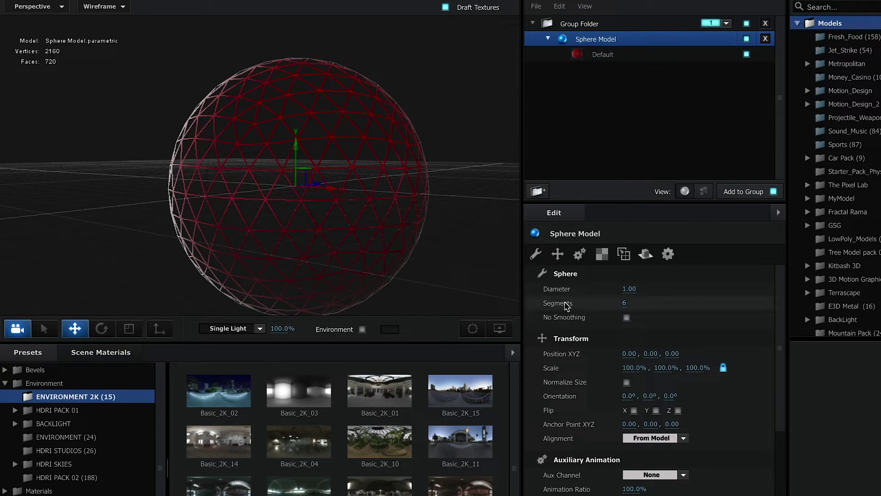
Raise the sphere to 30 segments (54000 vertices, 18000 faces) and bring up its Surface Options
{"action": "left_click", "coordinate": [625, 304]}
{"action": "type", "text": "30"}
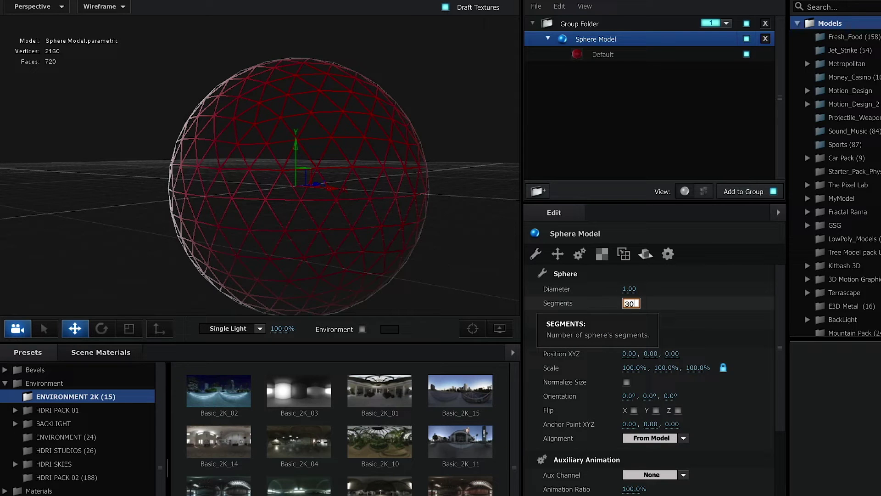
{"action": "key", "text": "Return"}
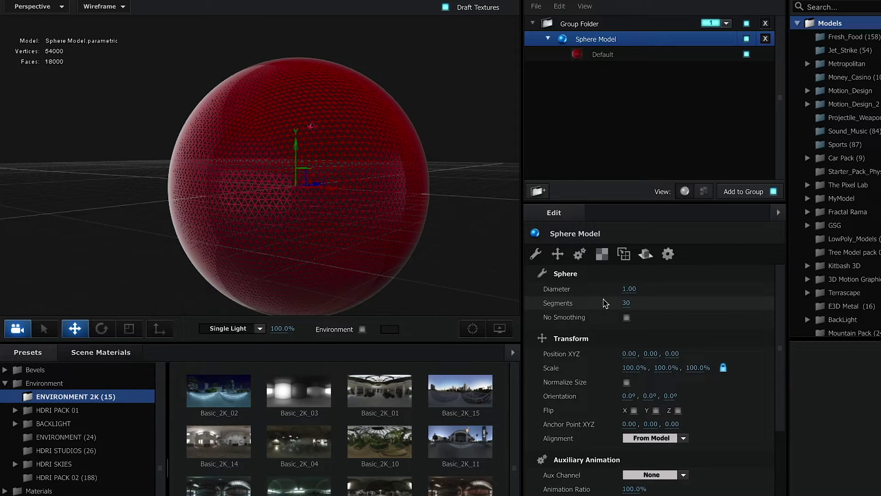
{"action": "mouse_move", "coordinate": [403, 233]}
{"action": "left_mouse_down"}
{"action": "mouse_move", "coordinate": [374, 225]}
{"action": "mouse_move", "coordinate": [360, 203]}
{"action": "mouse_move", "coordinate": [368, 205]}
{"action": "left_mouse_up"}
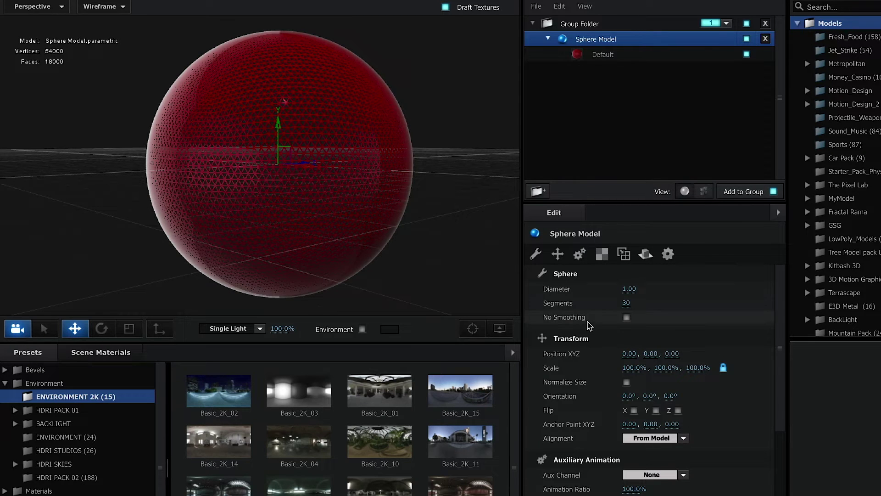
{"action": "left_click", "coordinate": [624, 255]}
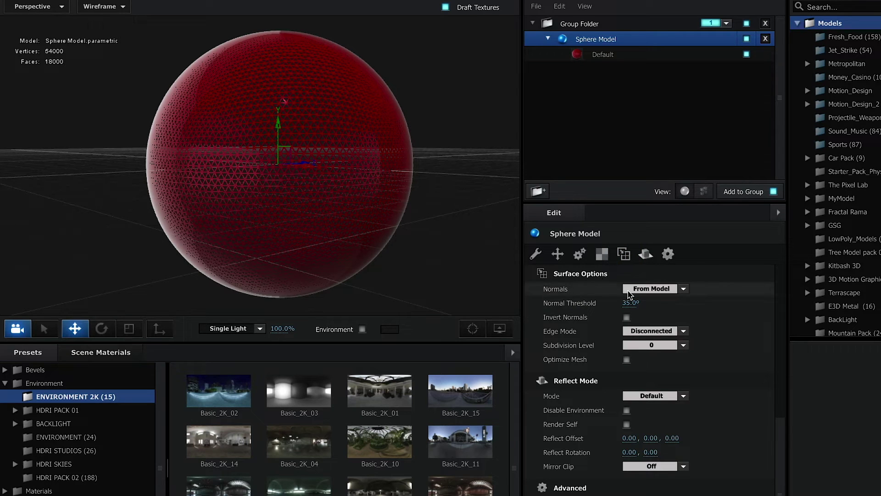
Set the sphere's Normals to Dynamic (Deform) and Subdivision Level to 2 (288000 faces)
{"action": "left_click", "coordinate": [678, 293]}
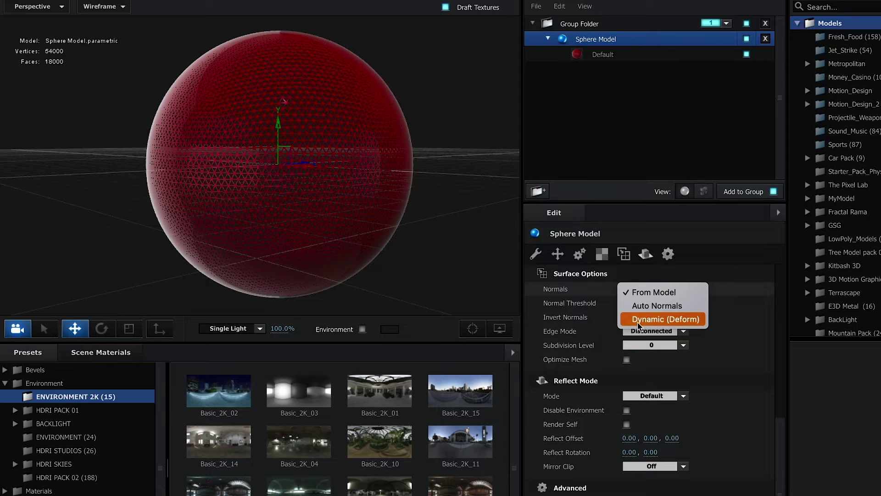
{"action": "left_click", "coordinate": [682, 321]}
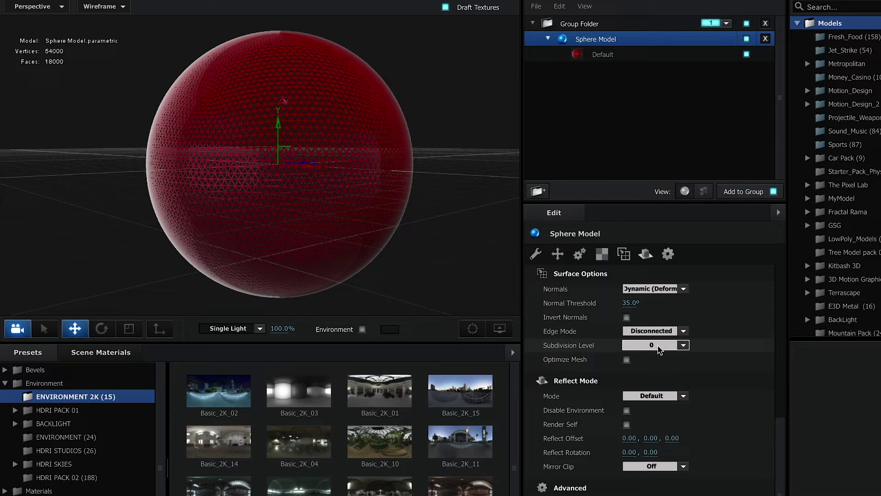
{"action": "left_click", "coordinate": [658, 349]}
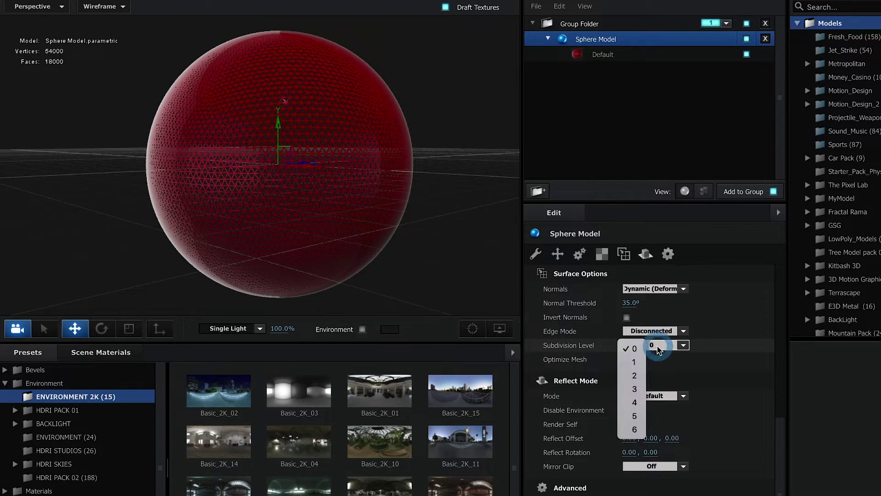
{"action": "left_click", "coordinate": [635, 376]}
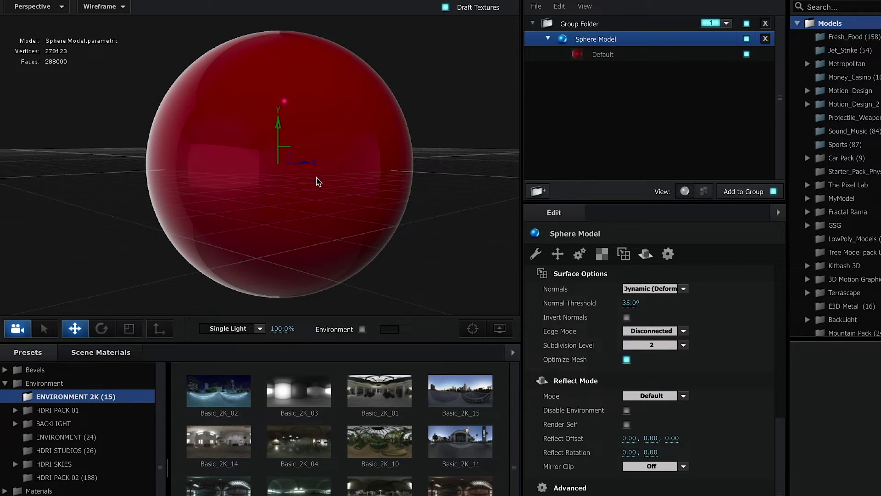
Switch the viewport back to Shaded and confirm Scene Setup with OK
{"action": "left_click", "coordinate": [123, 7]}
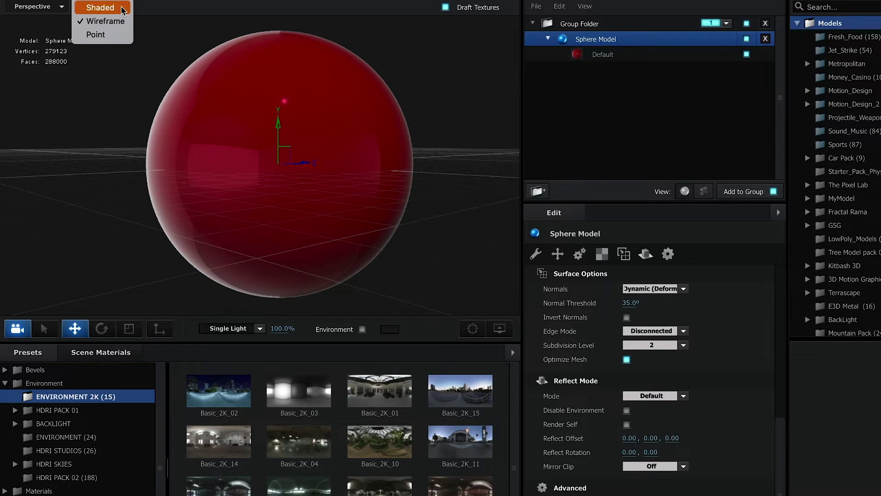
{"action": "left_click", "coordinate": [98, 6]}
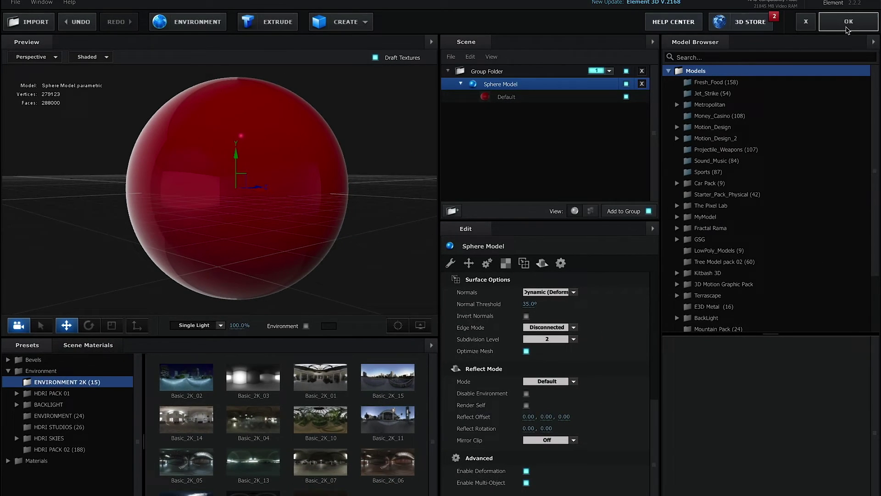
{"action": "left_click", "coordinate": [847, 30]}
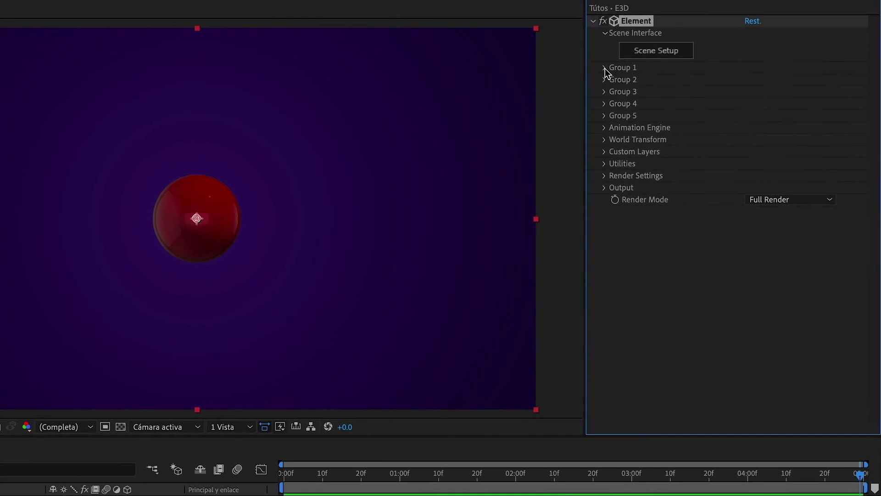
Expand Group 1 > Particle Look > Deform > Noise in Effect Controls
{"action": "left_click", "coordinate": [605, 67]}
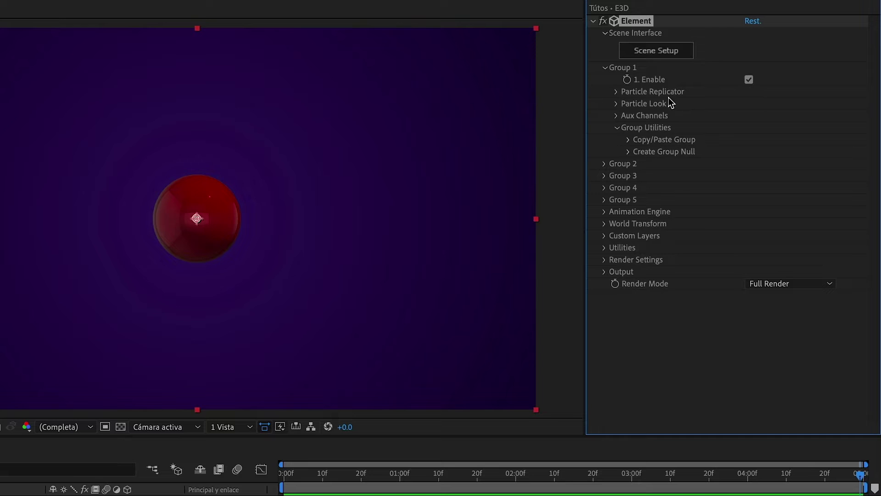
{"action": "left_click", "coordinate": [617, 105]}
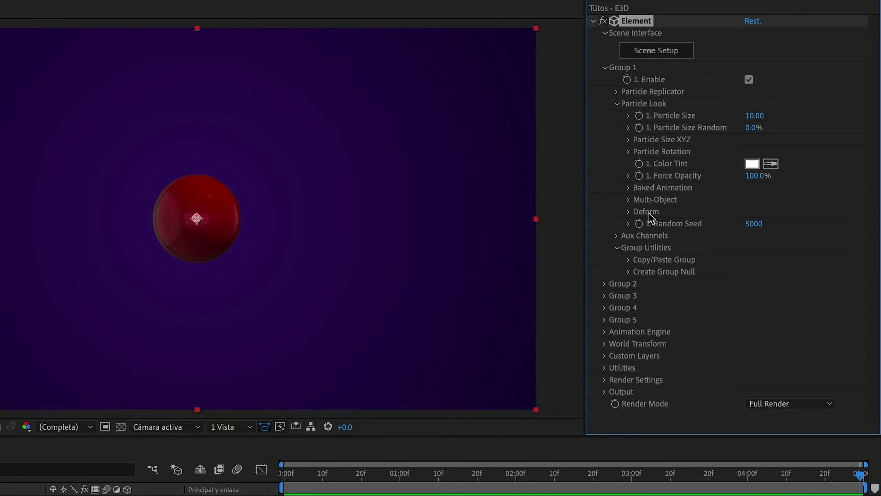
{"action": "left_click", "coordinate": [628, 212]}
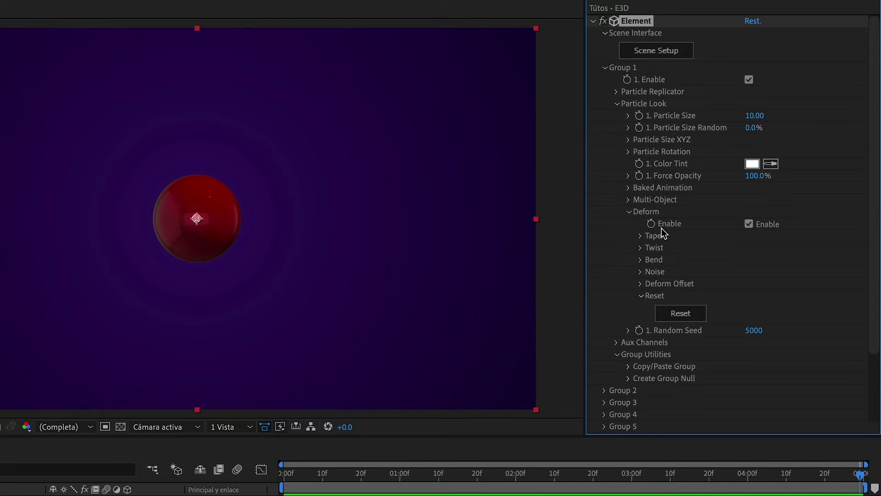
{"action": "left_click", "coordinate": [640, 271]}
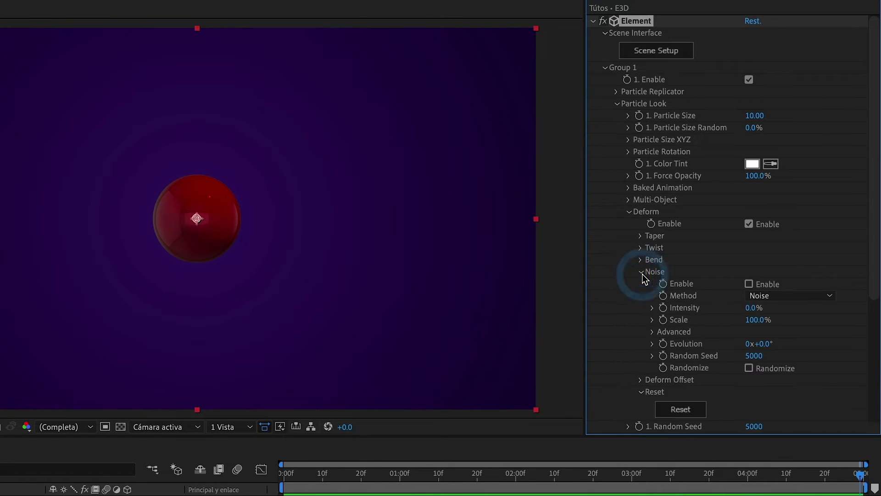
Enable Noise deformation and set its Intensity to 100%
{"action": "left_click", "coordinate": [749, 284]}
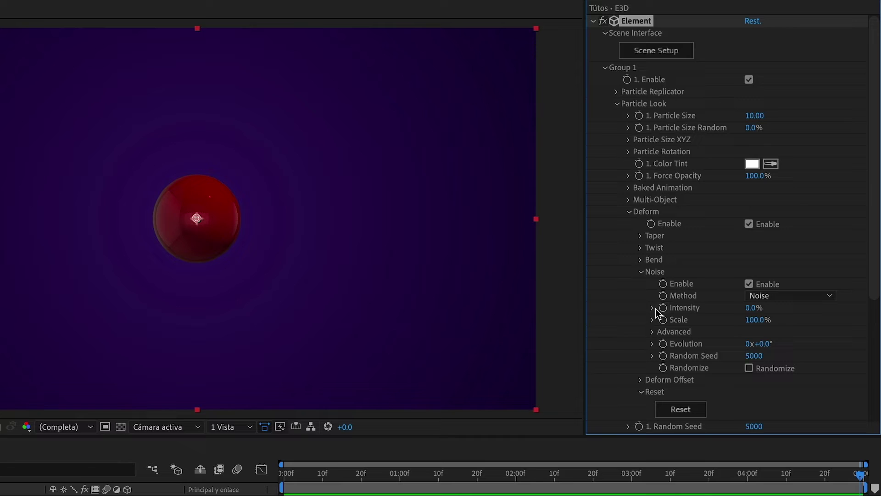
{"action": "mouse_move", "coordinate": [749, 308]}
{"action": "left_mouse_down"}
{"action": "mouse_move", "coordinate": [877, 315]}
{"action": "mouse_move", "coordinate": [828, 311]}
{"action": "left_mouse_up"}
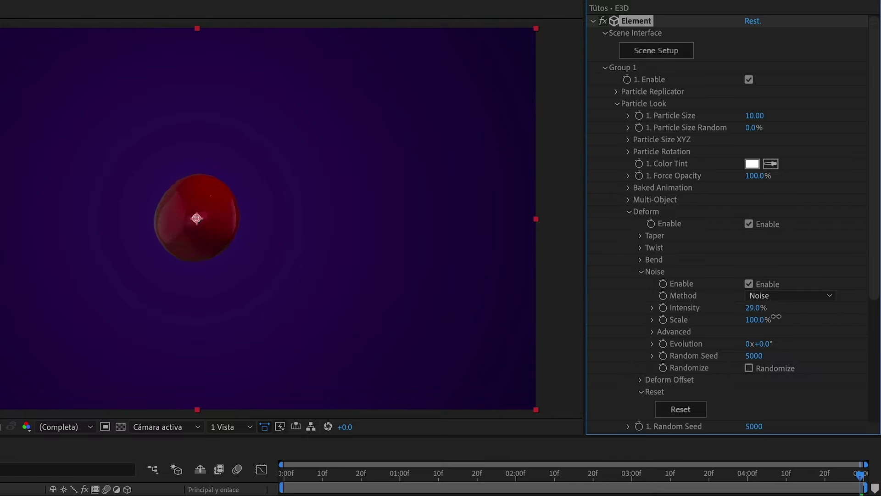
{"action": "left_click_drag", "start_coordinate": [828, 310], "coordinate": [846, 315]}
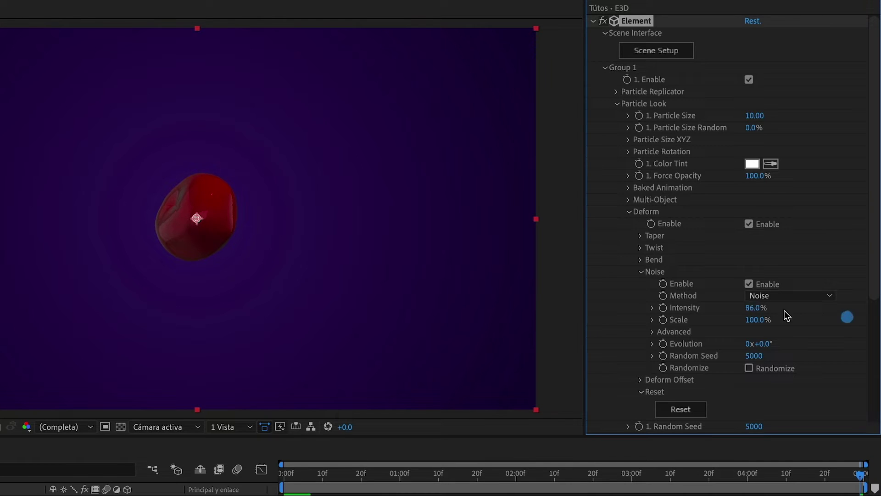
{"action": "left_click", "coordinate": [754, 309]}
{"action": "type", "text": "86"}
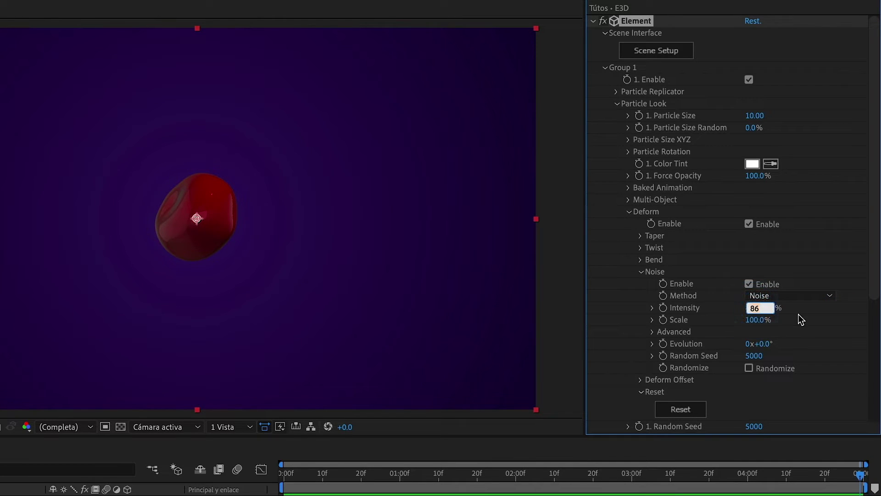
{"action": "type", "text": "100"}
{"action": "key", "text": "Return"}
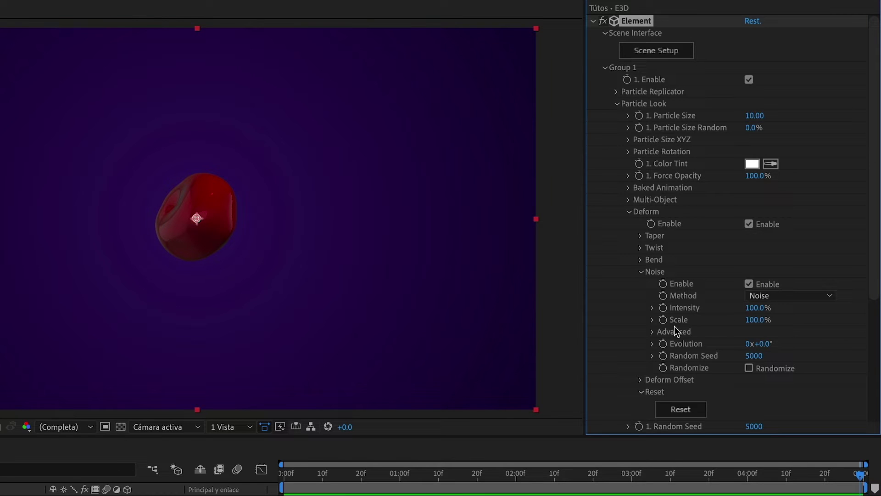
Set Noise Scale to 150% and Evolution to 0x+5.0°
{"action": "mouse_move", "coordinate": [758, 320]}
{"action": "left_mouse_down"}
{"action": "mouse_move", "coordinate": [828, 324]}
{"action": "mouse_move", "coordinate": [393, 314]}
{"action": "mouse_move", "coordinate": [804, 342]}
{"action": "mouse_move", "coordinate": [715, 322]}
{"action": "left_mouse_up"}
{"action": "left_click", "coordinate": [753, 320]}
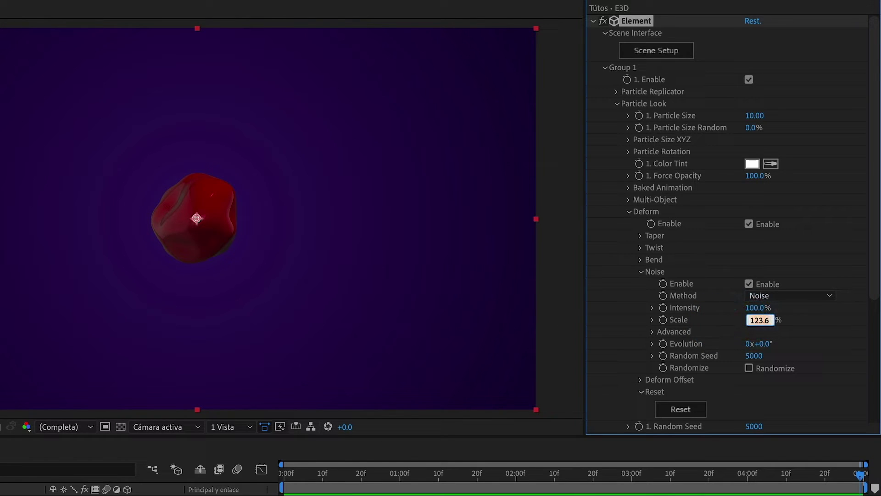
{"action": "type", "text": "150"}
{"action": "key", "text": "Return"}
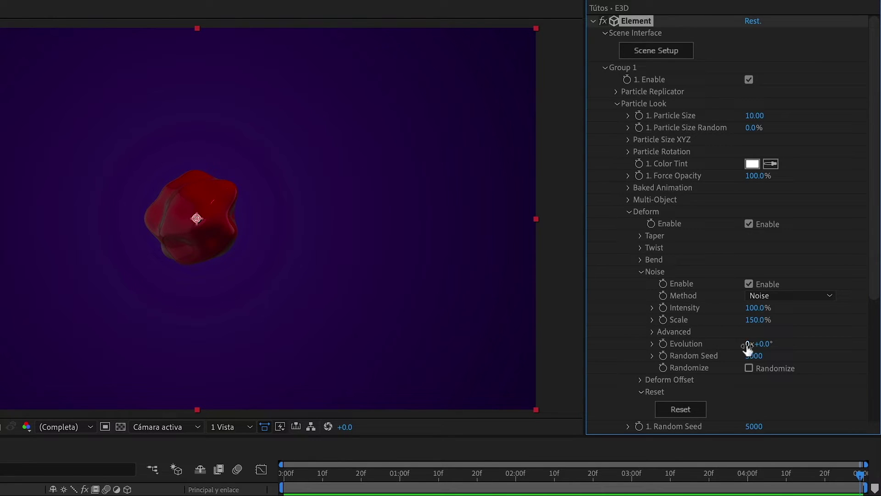
{"action": "mouse_move", "coordinate": [754, 344]}
{"action": "left_mouse_down"}
{"action": "mouse_move", "coordinate": [808, 343]}
{"action": "mouse_move", "coordinate": [80, 345]}
{"action": "mouse_move", "coordinate": [767, 350]}
{"action": "left_mouse_up"}
Under Advanced noise, set Y Intensity to 500% and Noise Scale to 250%
{"action": "left_click", "coordinate": [654, 333]}
{"action": "left_click_drag", "start_coordinate": [878, 256], "coordinate": [878, 331]}
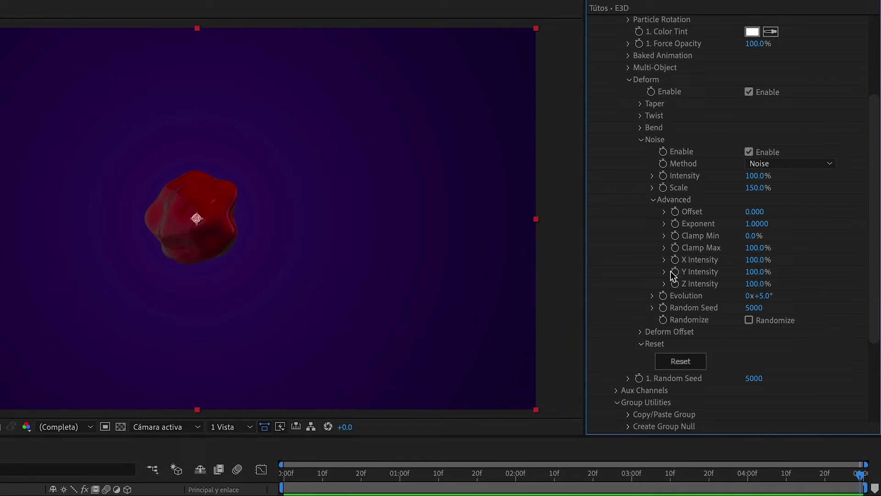
{"action": "left_click", "coordinate": [757, 271]}
{"action": "type", "text": "500"}
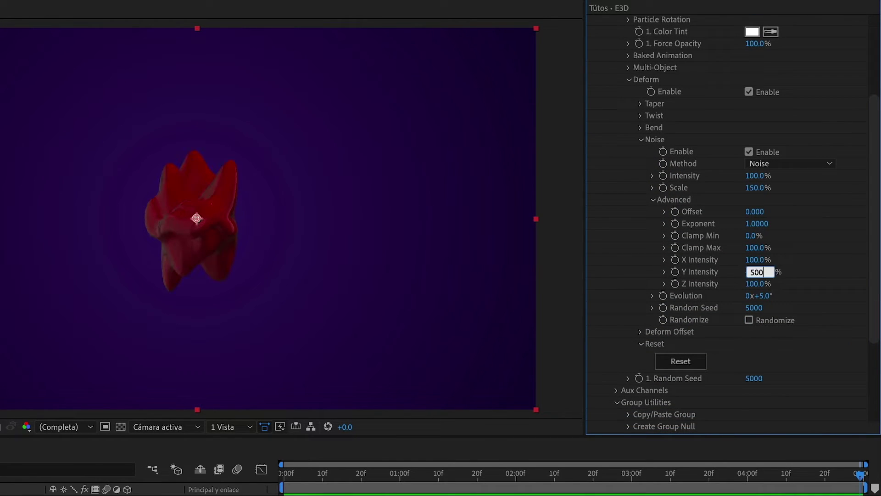
{"action": "key", "text": "Return"}
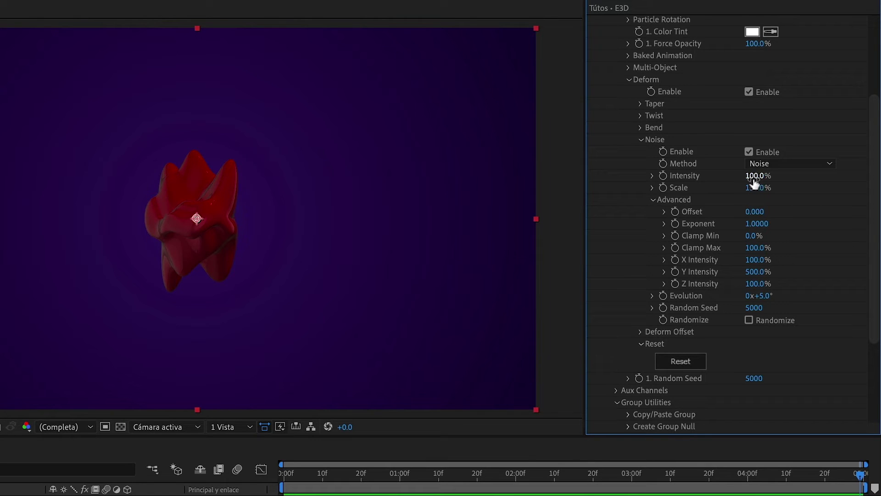
{"action": "left_click", "coordinate": [759, 187]}
{"action": "type", "text": "250"}
{"action": "key", "text": "Return"}
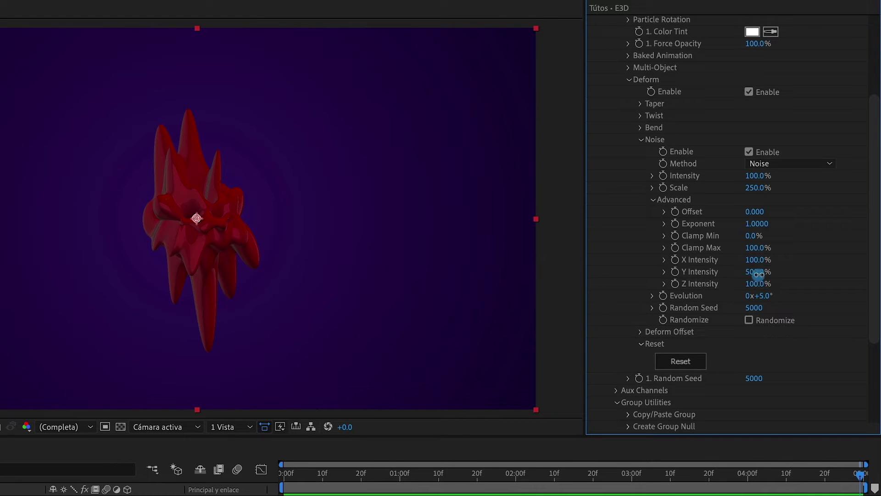
Fine-tune Y Intensity to 548%, then collapse the Advanced and Noise groups
{"action": "left_click_drag", "start_coordinate": [758, 272], "coordinate": [818, 269]}
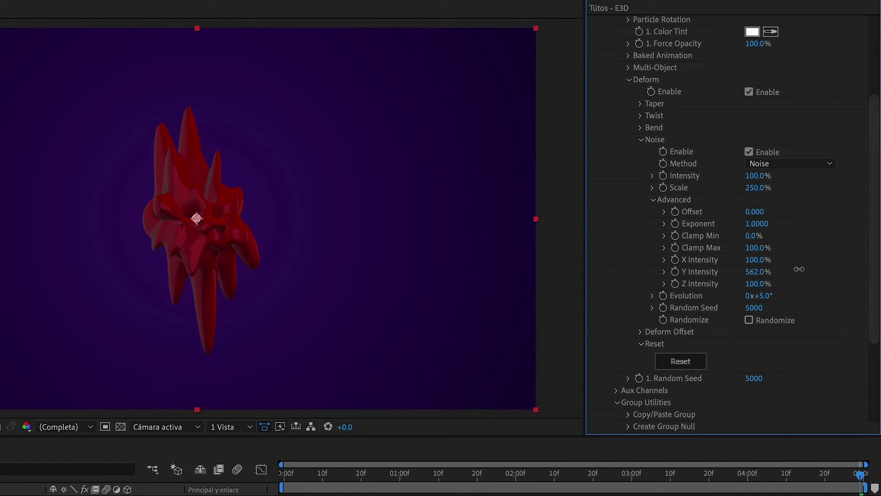
{"action": "left_click_drag", "start_coordinate": [818, 269], "coordinate": [793, 272]}
{"action": "left_click", "coordinate": [652, 201]}
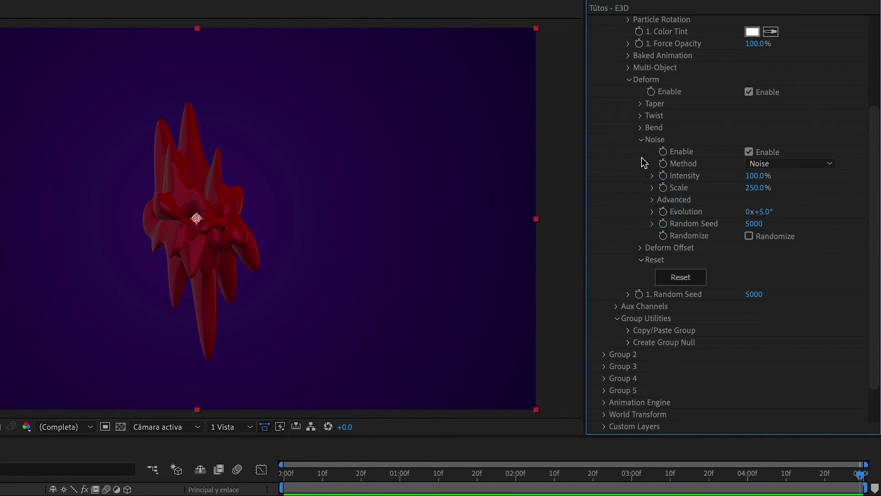
{"action": "left_click", "coordinate": [641, 140]}
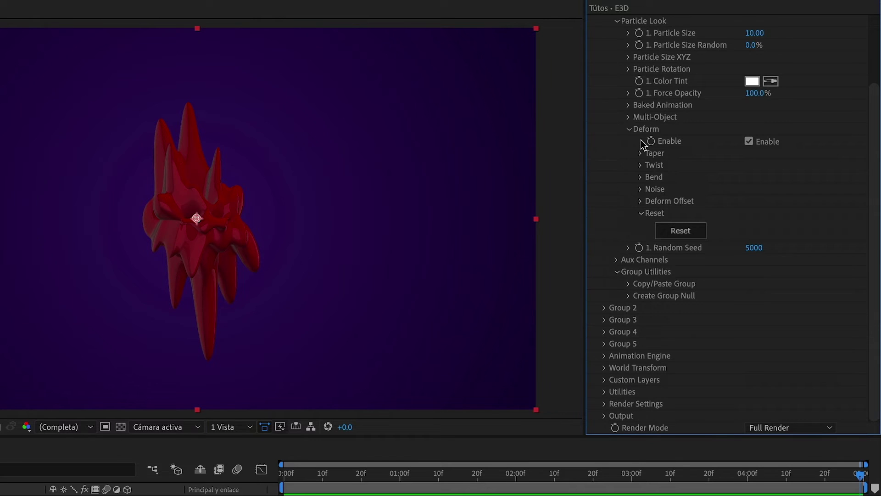
Twist the spiky shape around Y to 0x+90.0° using the Twist deformation
{"action": "left_click", "coordinate": [641, 165]}
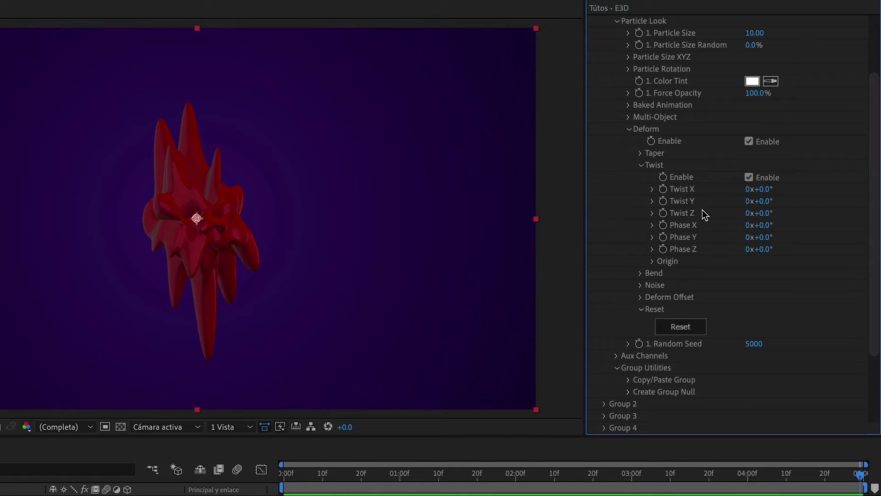
{"action": "left_click_drag", "start_coordinate": [767, 207], "coordinate": [845, 205]}
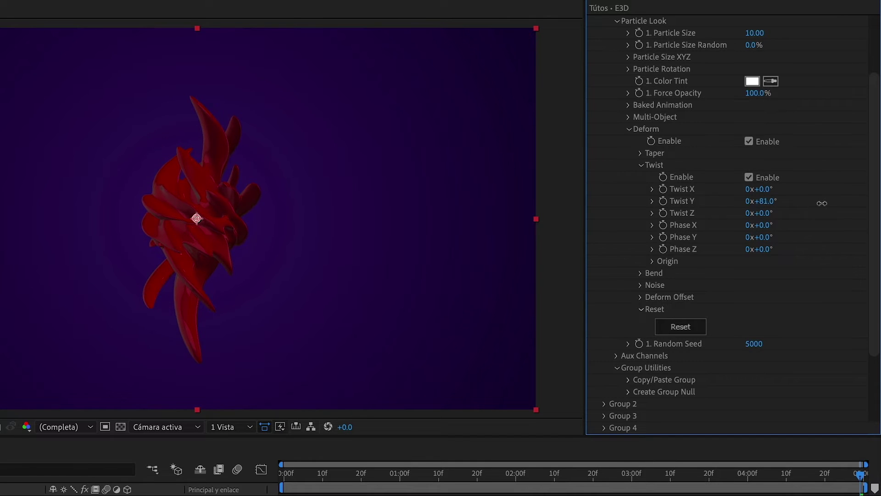
{"action": "left_click", "coordinate": [641, 284]}
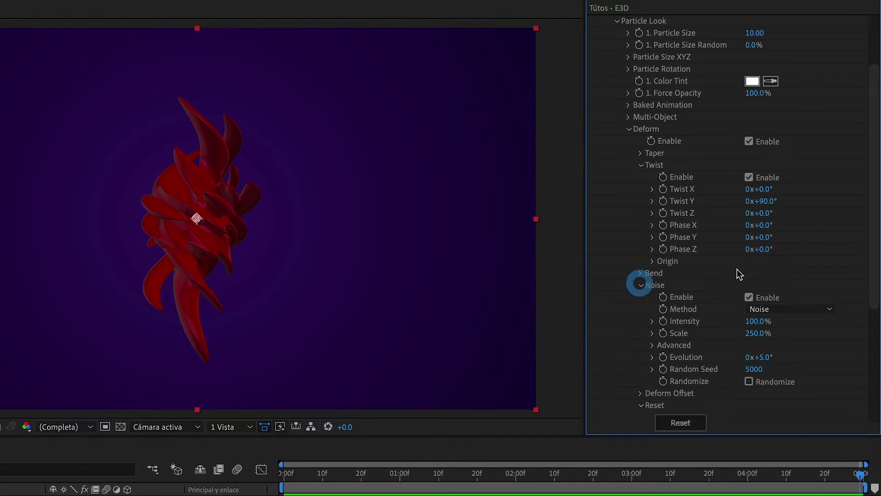
{"action": "left_click_drag", "start_coordinate": [871, 161], "coordinate": [871, 175]}
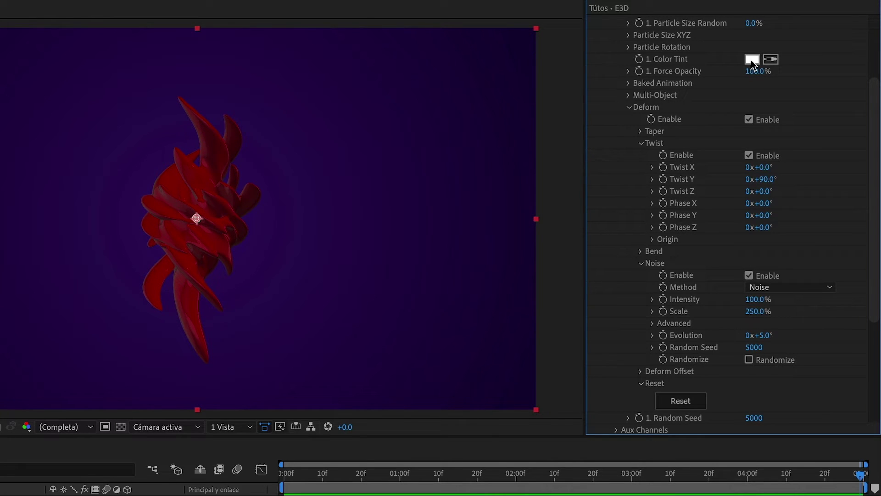
Set Color Tint to a lightened purple sampled from the background, then collapse Particle Look
{"action": "left_click", "coordinate": [752, 60]}
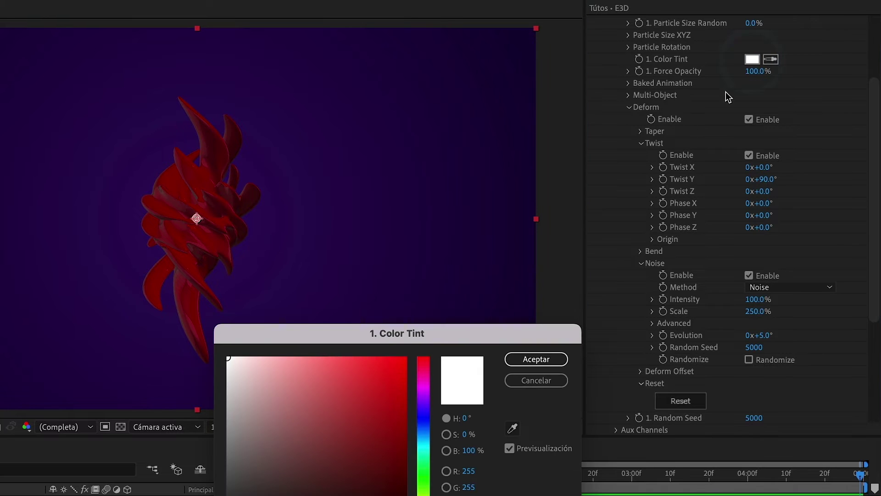
{"action": "left_click", "coordinate": [512, 429]}
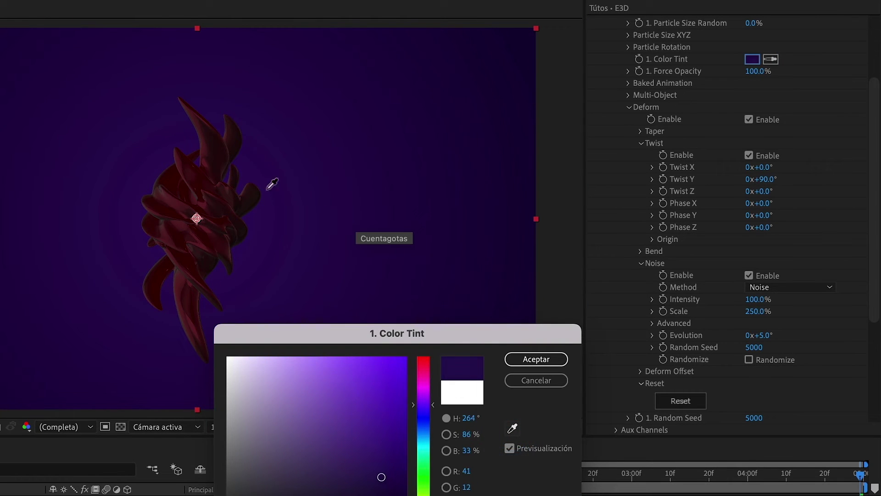
{"action": "left_click_drag", "start_coordinate": [254, 370], "coordinate": [276, 395]}
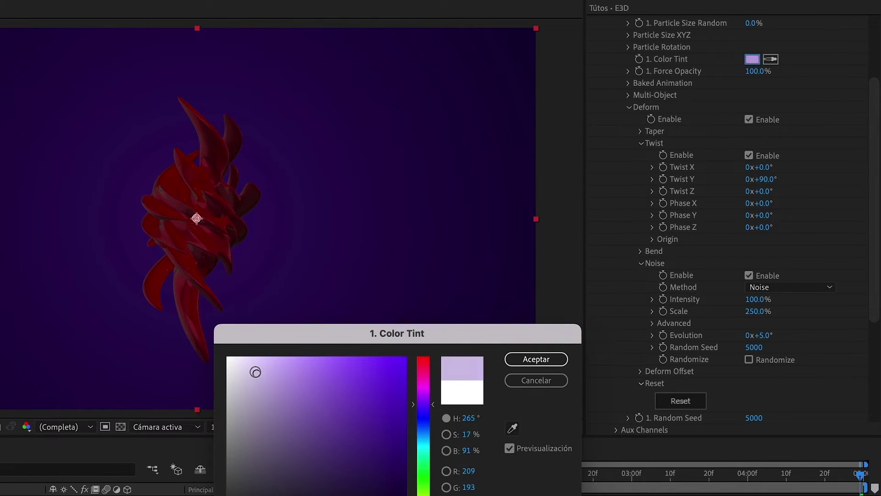
{"action": "left_click", "coordinate": [547, 360]}
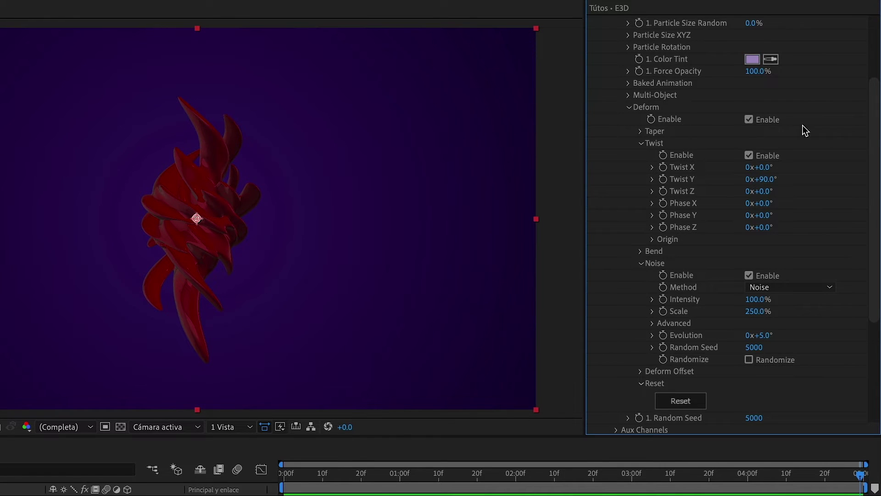
{"action": "left_click_drag", "start_coordinate": [871, 136], "coordinate": [873, 81]}
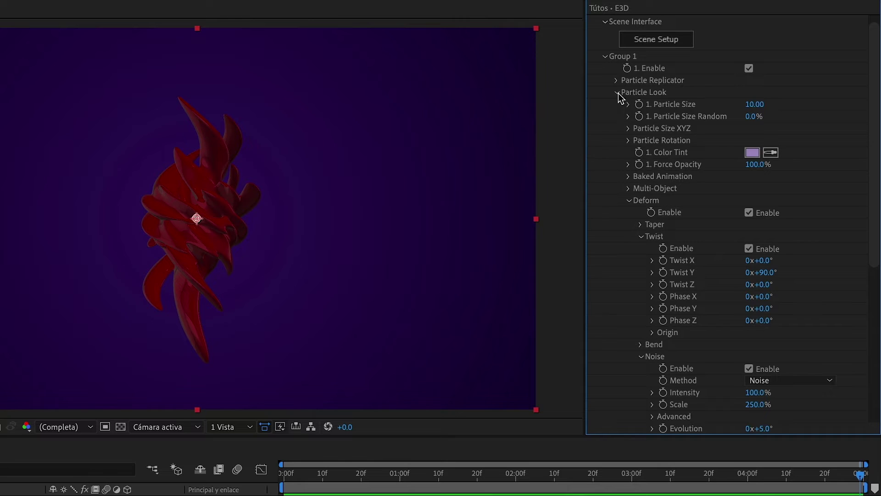
{"action": "left_click", "coordinate": [618, 92]}
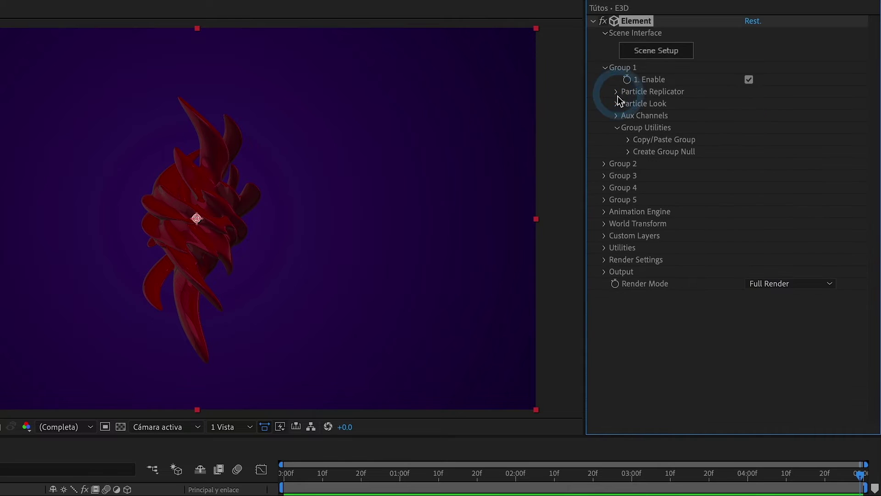
Rotate the physical environment to 0x+199.0° on Y and turn off Show in BG
{"action": "left_click", "coordinate": [605, 260]}
{"action": "scroll", "coordinate": [875, 250], "scroll_direction": "down", "scroll_amount": 1}
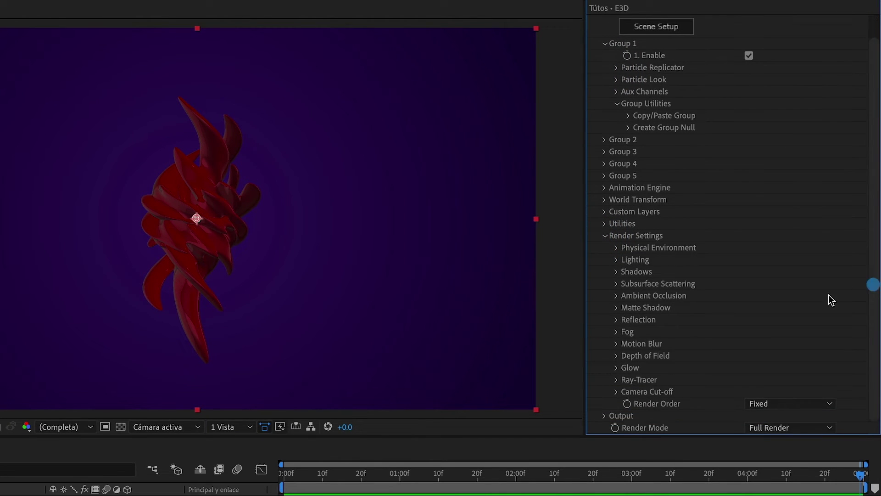
{"action": "left_click", "coordinate": [618, 248]}
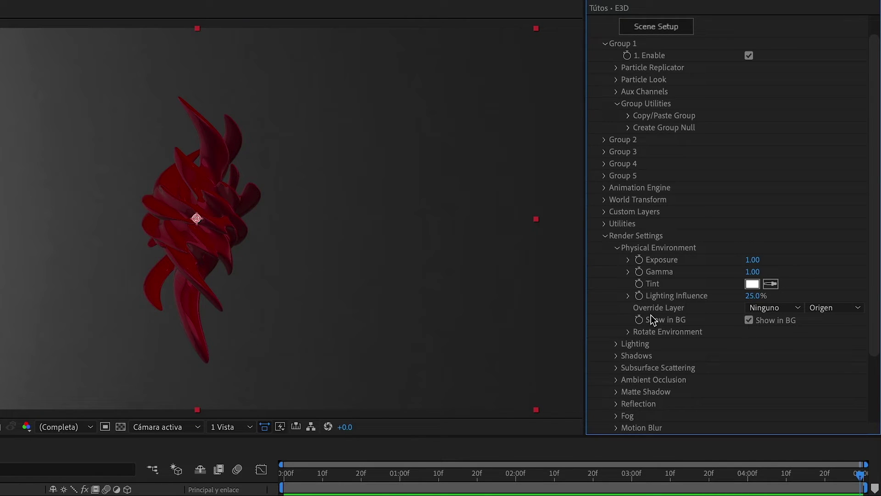
{"action": "left_click", "coordinate": [629, 331]}
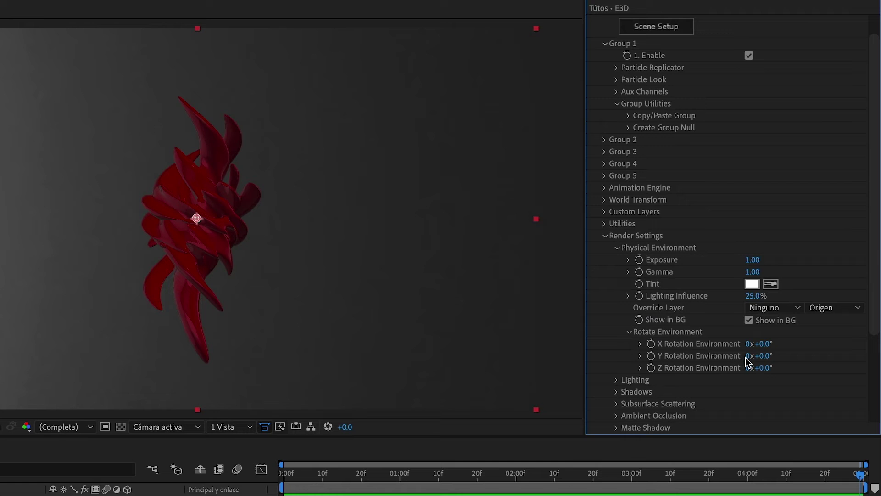
{"action": "left_click_drag", "start_coordinate": [750, 356], "coordinate": [863, 356]}
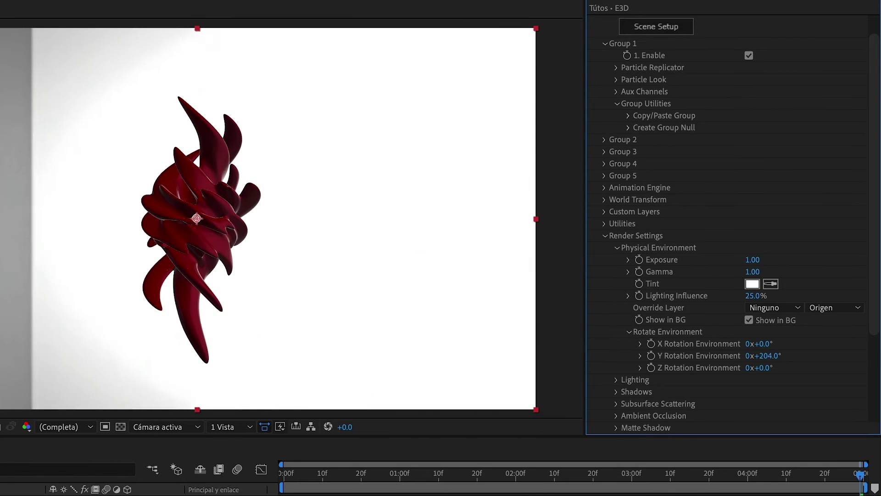
{"action": "left_click_drag", "start_coordinate": [863, 356], "coordinate": [877, 356]}
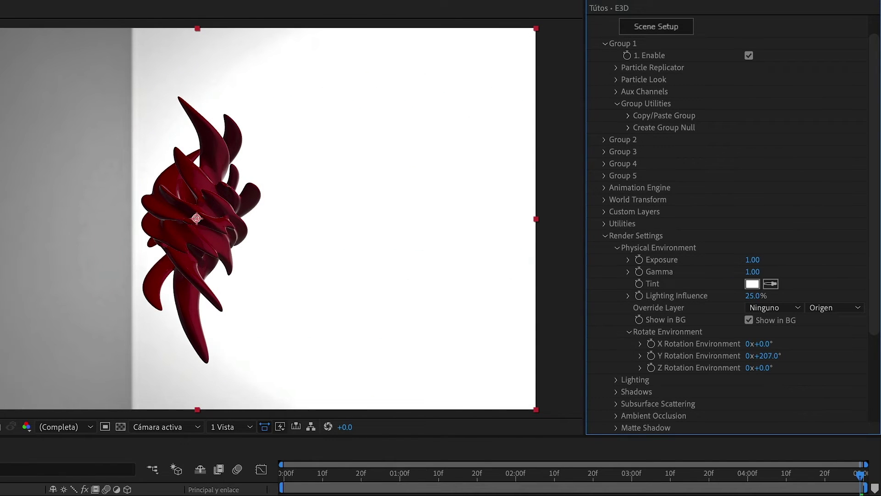
{"action": "left_click", "coordinate": [749, 320]}
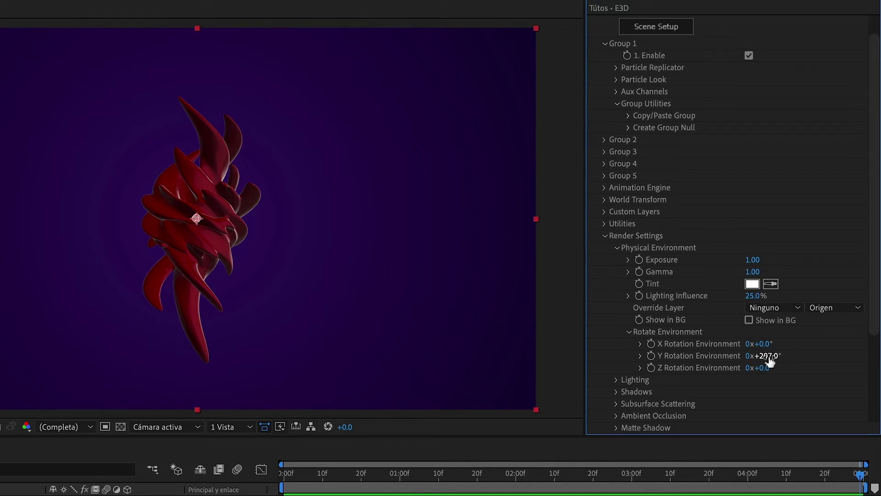
{"action": "left_click_drag", "start_coordinate": [768, 357], "coordinate": [753, 353]}
Set the Physical Environment Tint to a light purple
{"action": "left_click", "coordinate": [751, 285]}
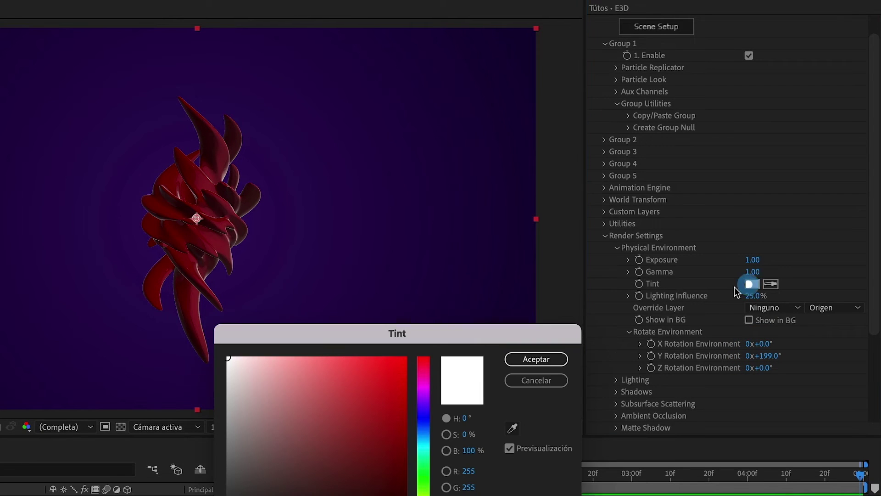
{"action": "left_click", "coordinate": [512, 428]}
{"action": "left_click", "coordinate": [315, 216]}
{"action": "left_click_drag", "start_coordinate": [246, 366], "coordinate": [299, 364]}
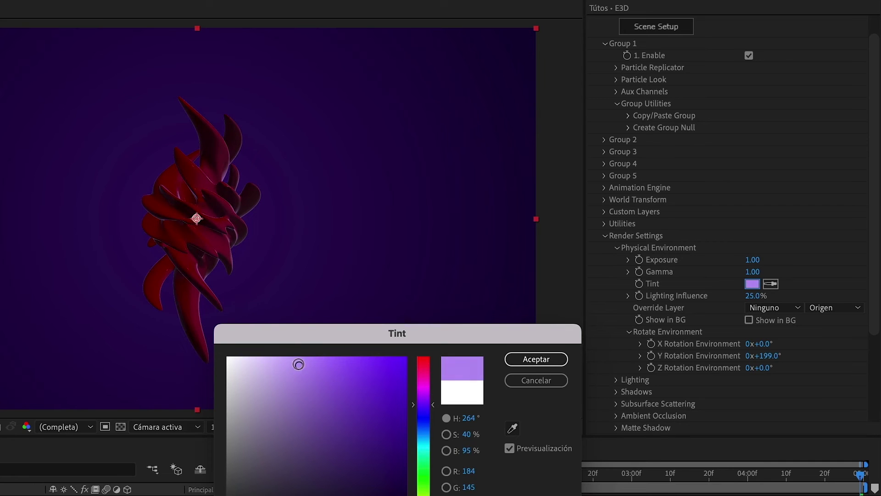
{"action": "left_click", "coordinate": [539, 360]}
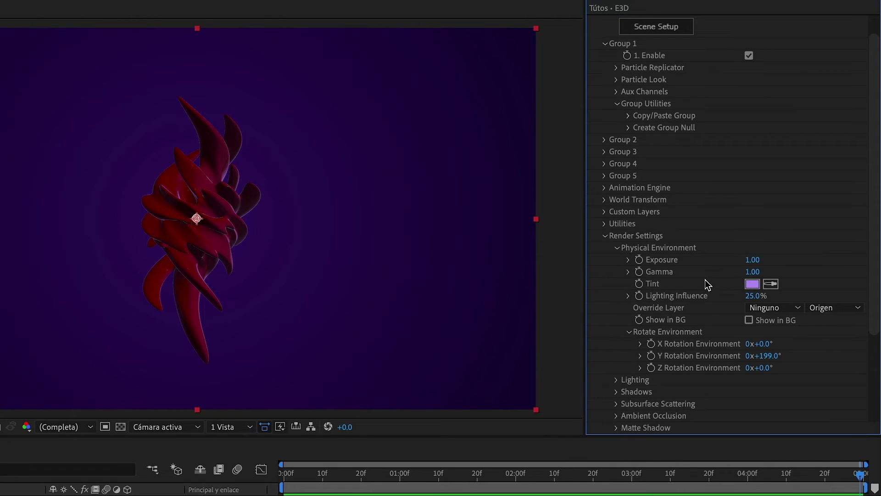
Set environment Exposure to 1.51 and Gamma to 0.98, then collapse Physical Environment
{"action": "left_click", "coordinate": [628, 260]}
{"action": "left_click_drag", "start_coordinate": [690, 279], "coordinate": [711, 280]}
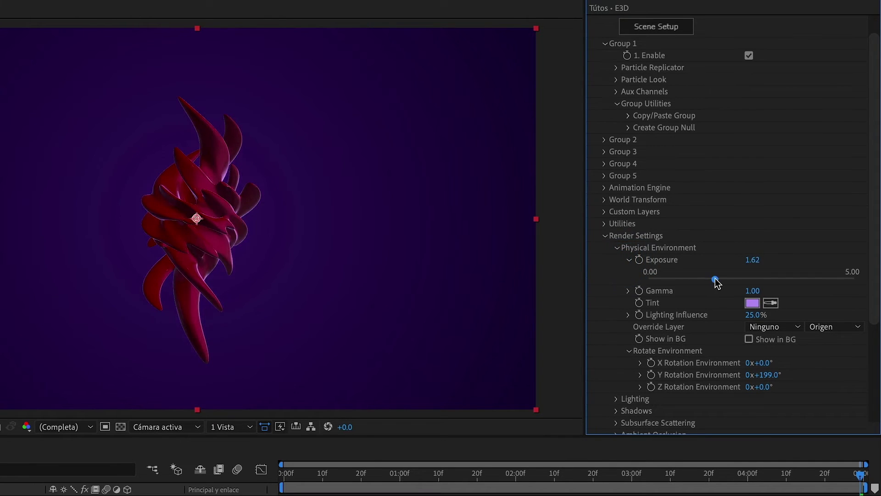
{"action": "left_click", "coordinate": [665, 270]}
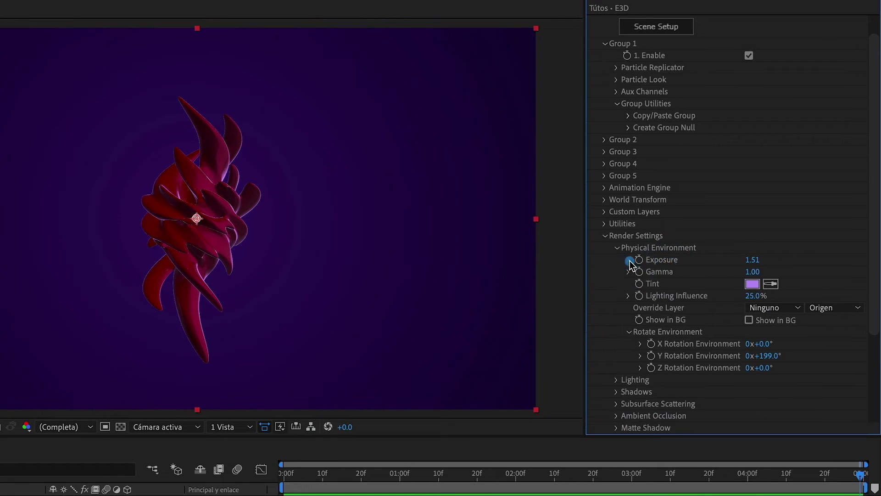
{"action": "left_click", "coordinate": [628, 271]}
{"action": "left_click_drag", "start_coordinate": [690, 291], "coordinate": [689, 291]}
{"action": "left_click", "coordinate": [630, 272]}
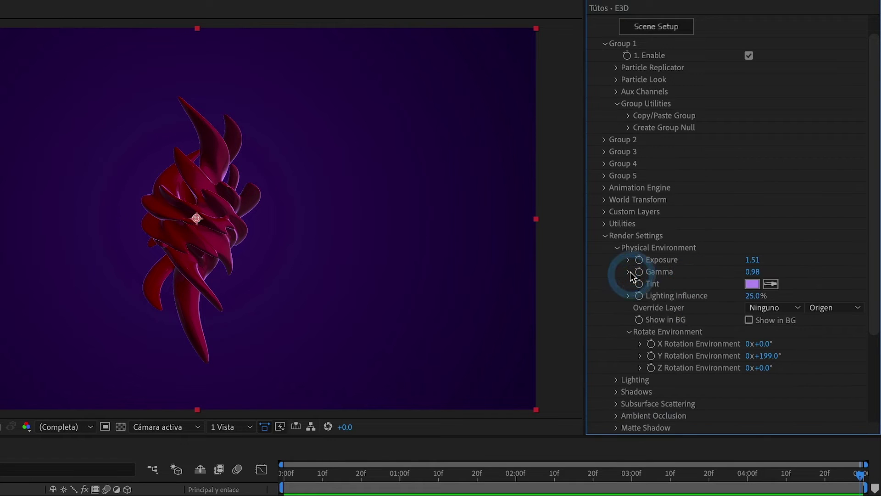
{"action": "left_click", "coordinate": [617, 248]}
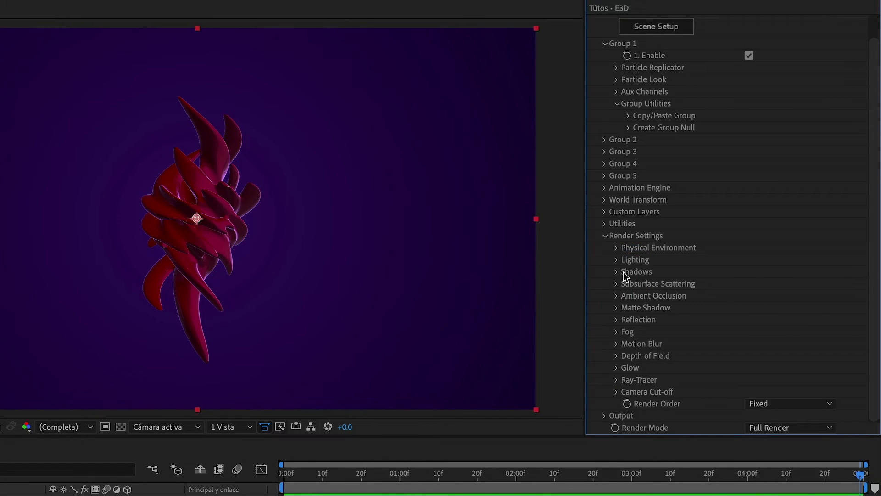
Give Ambient Occlusion the Medium SSAO preset, SSAO Intensity 10 and SSAO Contrast 1
{"action": "left_click", "coordinate": [616, 295]}
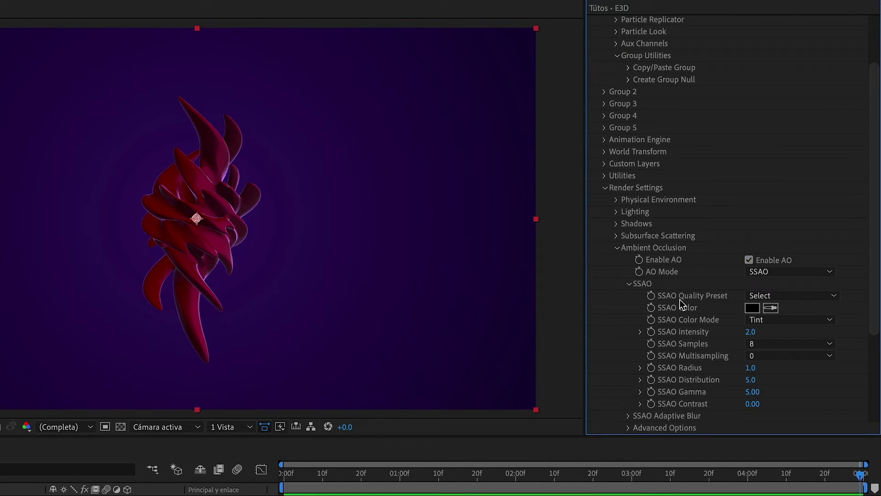
{"action": "left_click", "coordinate": [756, 297]}
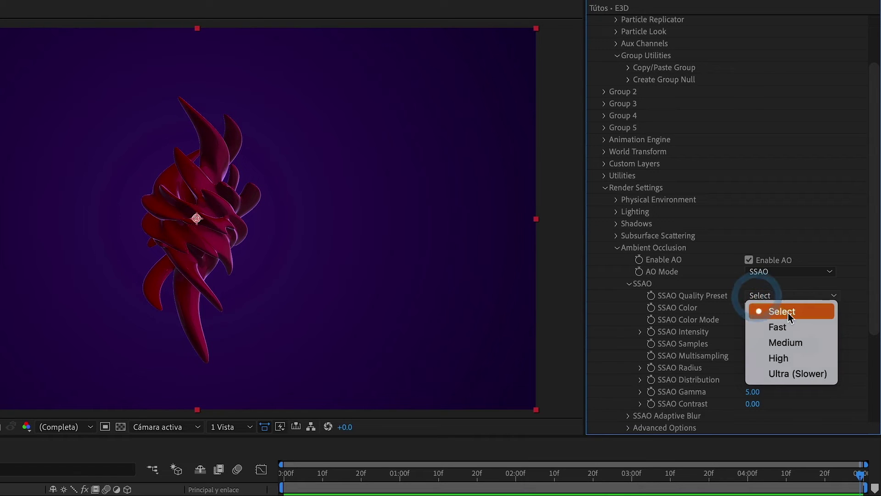
{"action": "left_click", "coordinate": [787, 346]}
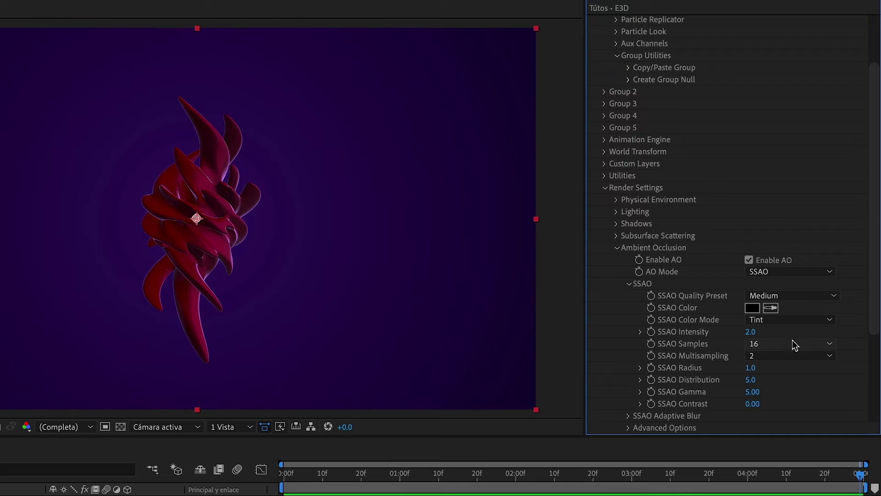
{"action": "left_click", "coordinate": [739, 331]}
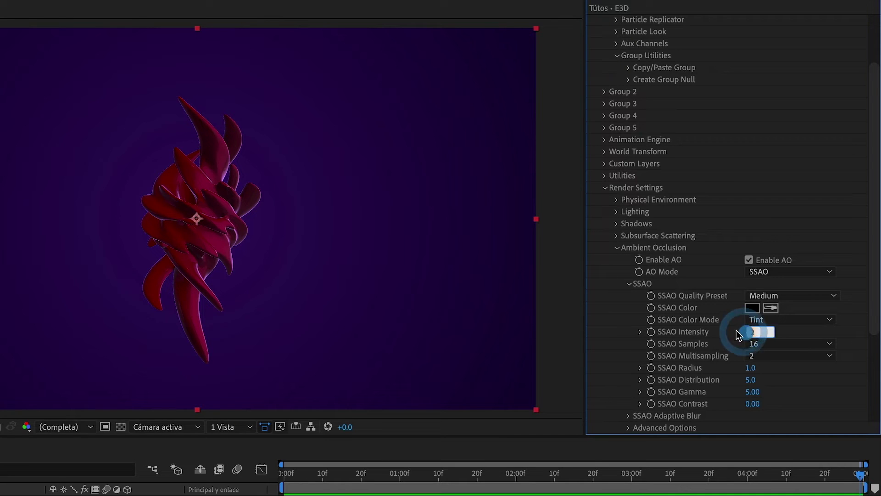
{"action": "type", "text": "10"}
{"action": "key", "text": "Return"}
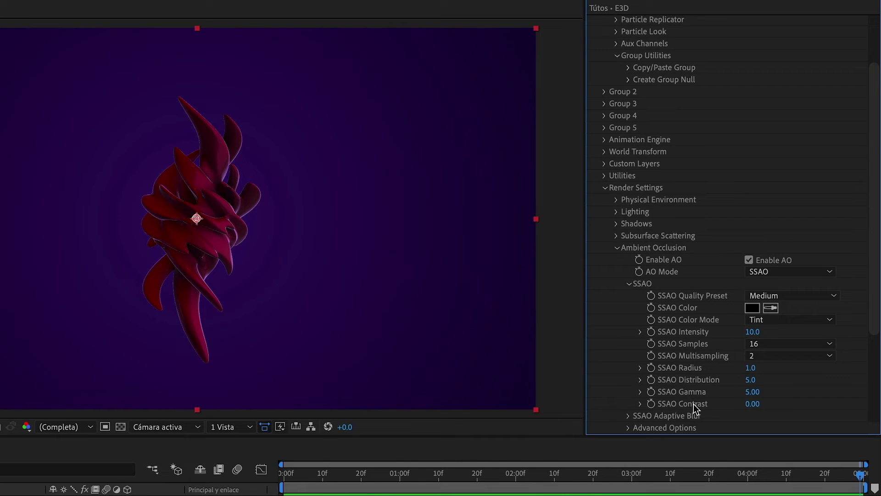
{"action": "left_click", "coordinate": [753, 403]}
{"action": "type", "text": "1"}
{"action": "key", "text": "Return"}
{"action": "left_click_drag", "start_coordinate": [875, 329], "coordinate": [874, 375]}
{"action": "scroll", "coordinate": [751, 325], "scroll_direction": "down", "scroll_amount": 1}
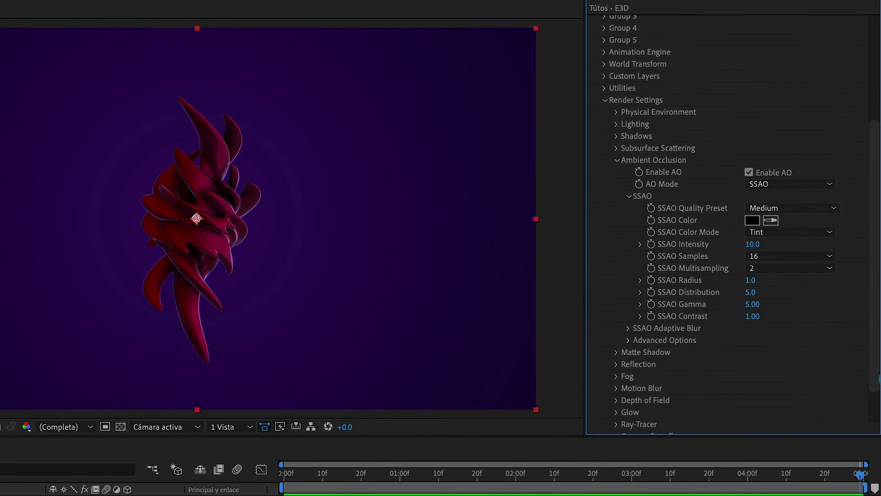
Collapse Ambient Occlusion and add a new camera layer with the 35 mm preset
{"action": "left_click", "coordinate": [617, 160]}
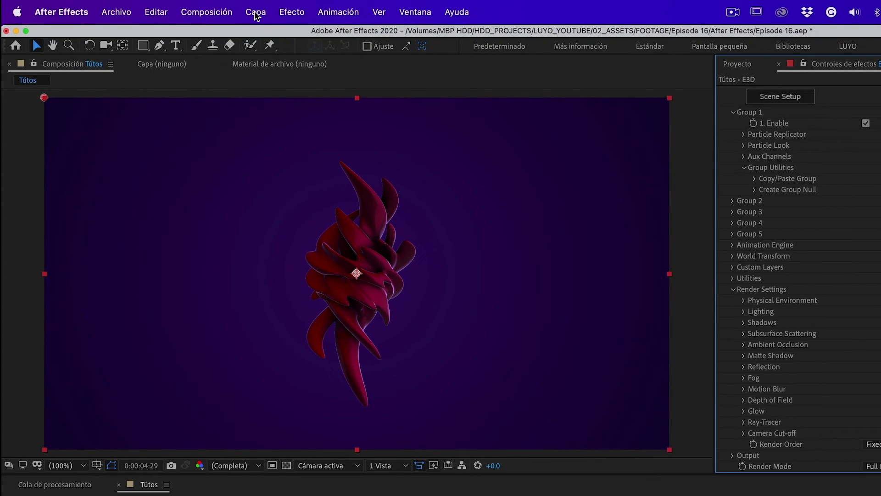
{"action": "left_click", "coordinate": [255, 13]}
{"action": "mouse_move", "coordinate": [257, 35]}
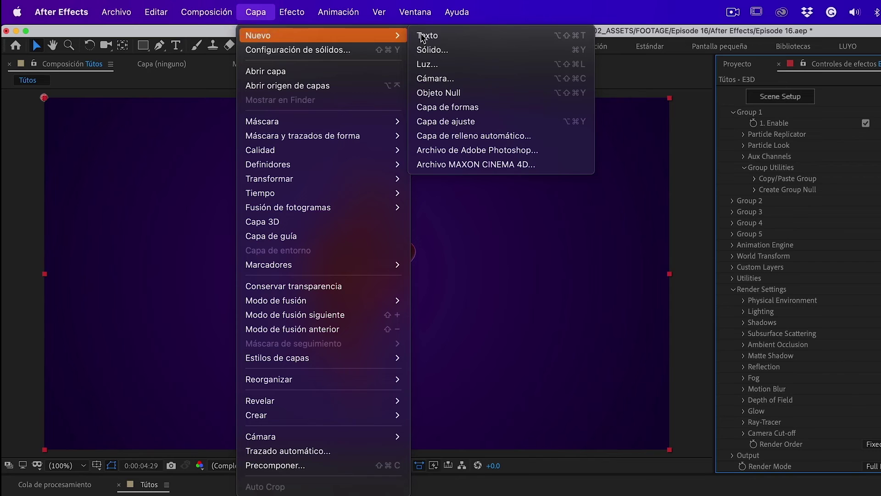
{"action": "left_click", "coordinate": [451, 78]}
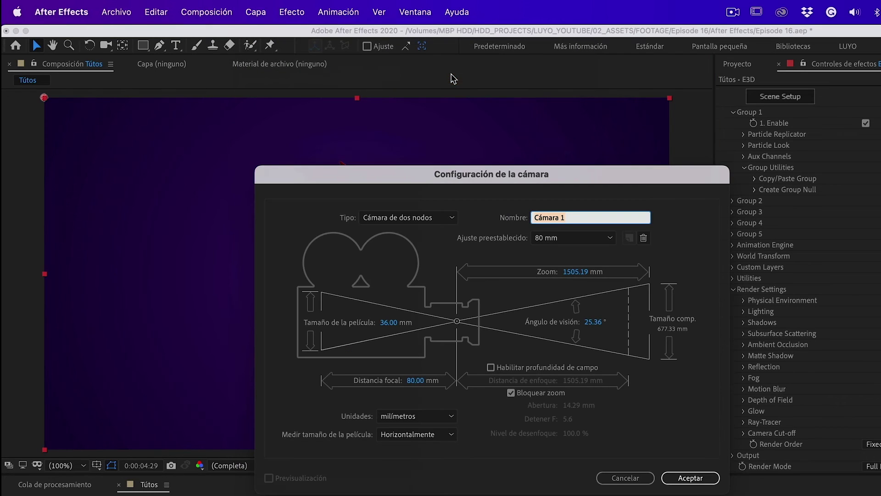
{"action": "left_click", "coordinate": [565, 236]}
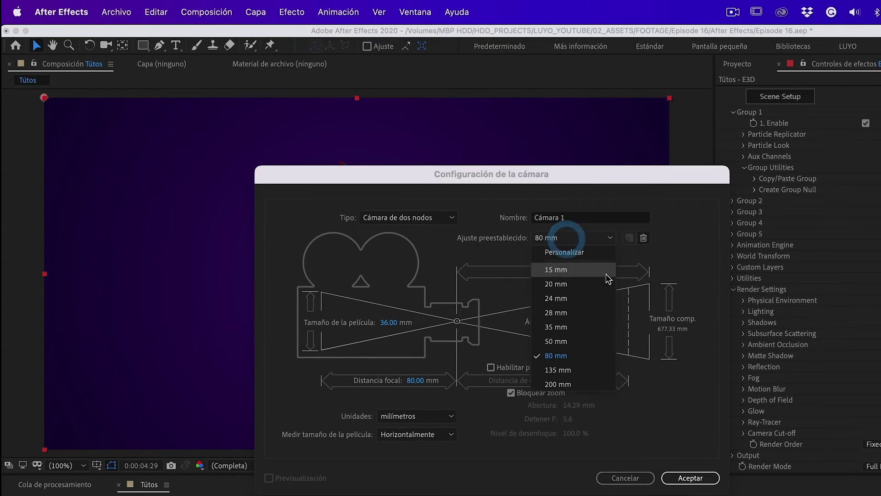
{"action": "left_click", "coordinate": [580, 333]}
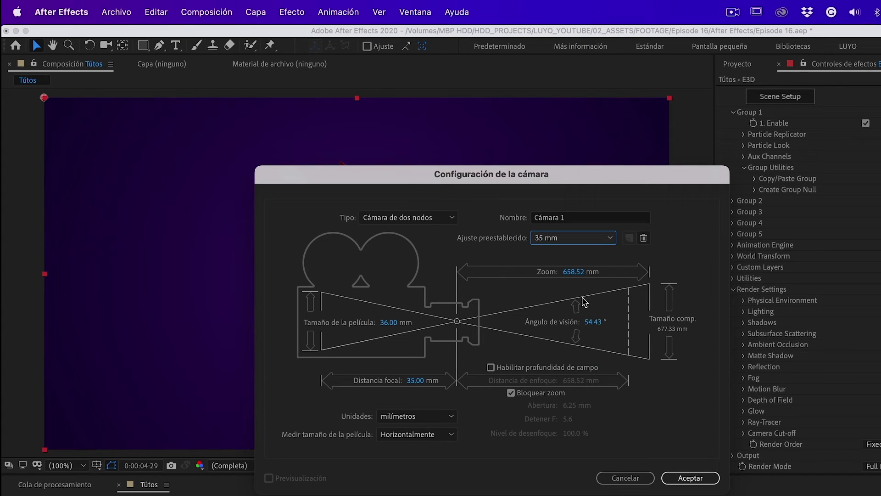
{"action": "left_click", "coordinate": [688, 478]}
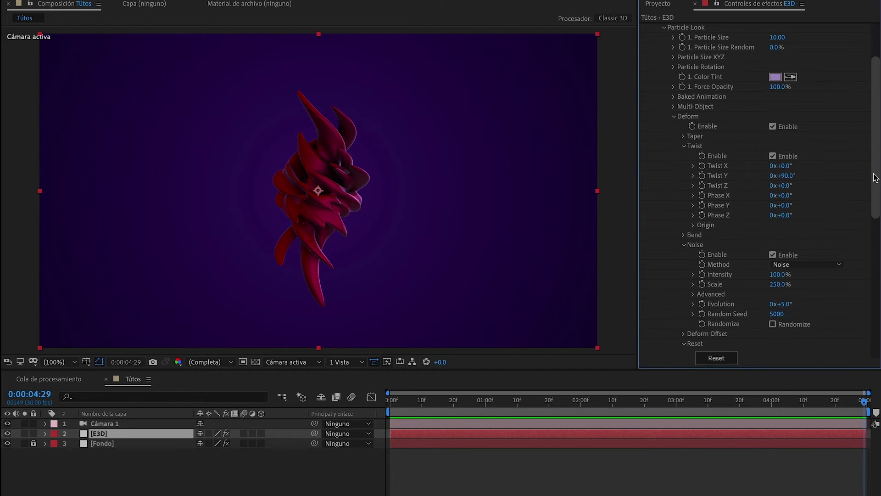
At the last frame, keyframe Twist Y, Noise Intensity and Scale, then return to frame 0
{"action": "left_click_drag", "start_coordinate": [876, 178], "coordinate": [875, 188]}
{"action": "left_click_drag", "start_coordinate": [866, 404], "coordinate": [865, 411]}
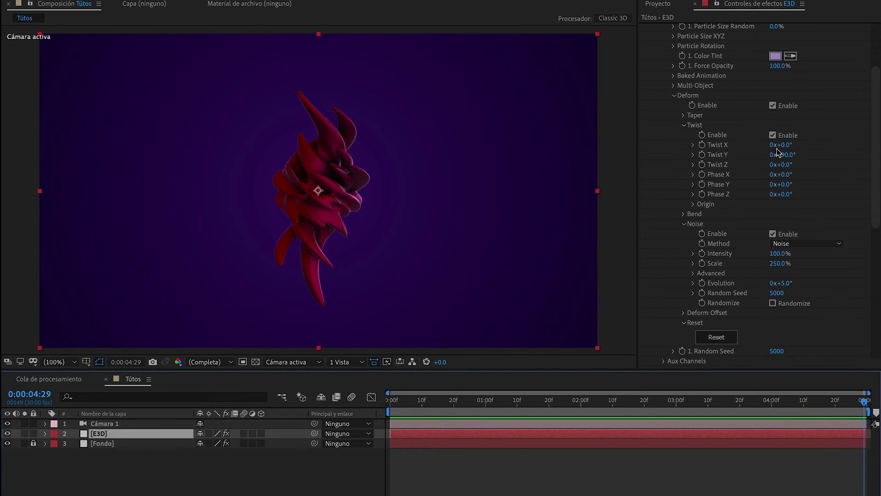
{"action": "left_click", "coordinate": [707, 157]}
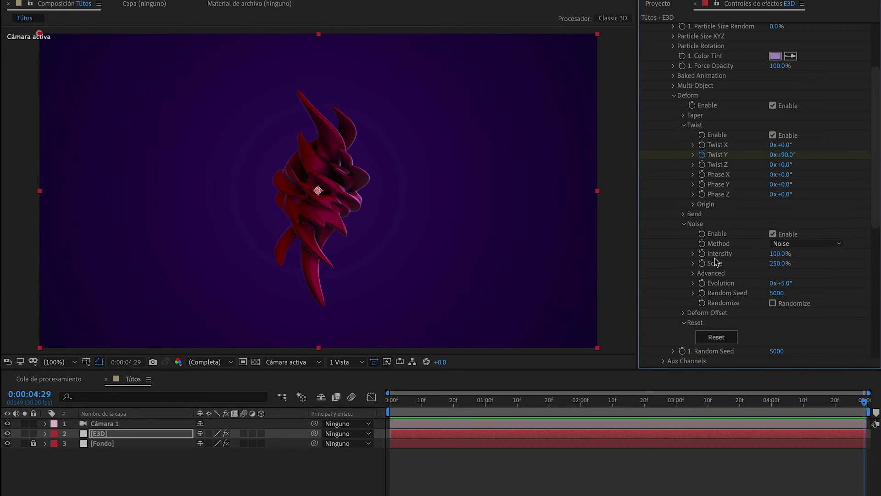
{"action": "left_click", "coordinate": [709, 254], "text": "ctrl"}
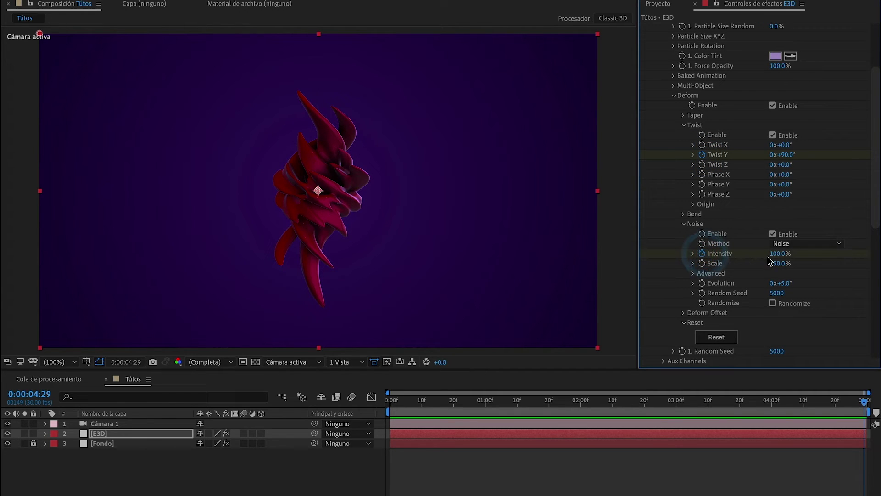
{"action": "left_click", "coordinate": [706, 265], "text": "ctrl"}
{"action": "key", "text": "u"}
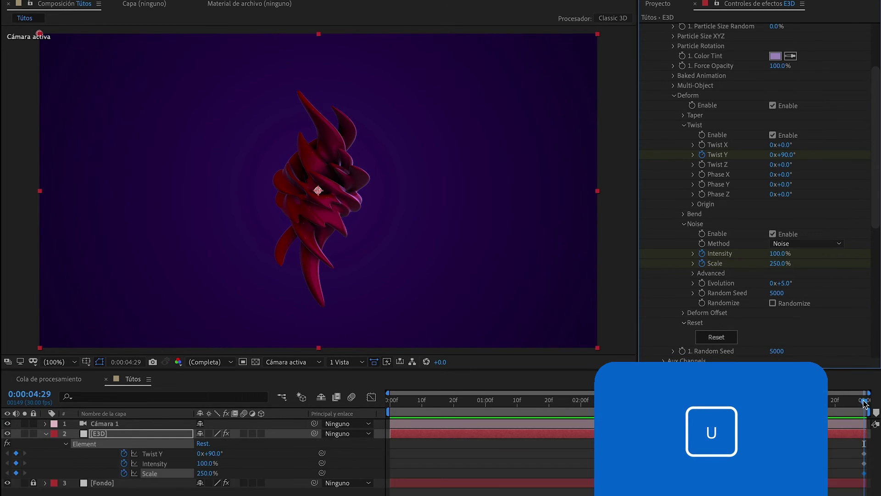
{"action": "left_click_drag", "start_coordinate": [780, 400], "coordinate": [281, 391]}
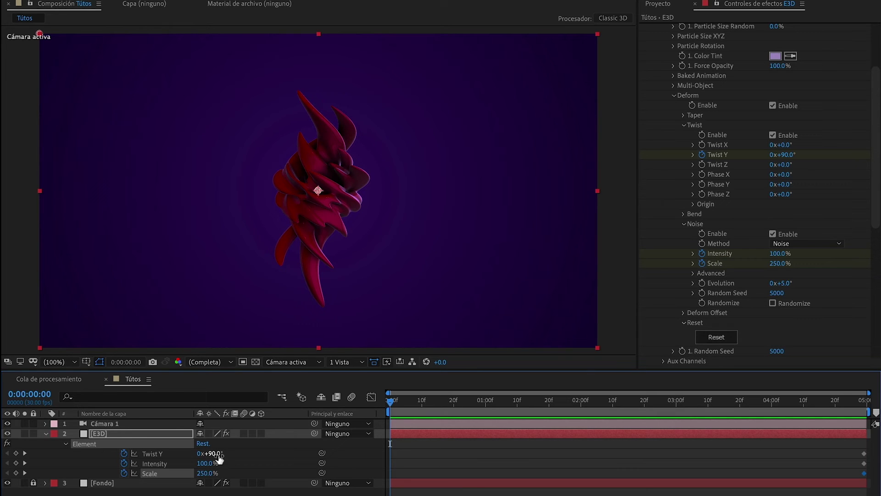
At frame 0, keyframe Twist Y, Intensity and Scale at 0
{"action": "left_click", "coordinate": [220, 458]}
{"action": "key", "text": "Return"}
{"action": "left_click", "coordinate": [207, 463]}
{"action": "type", "text": "0"}
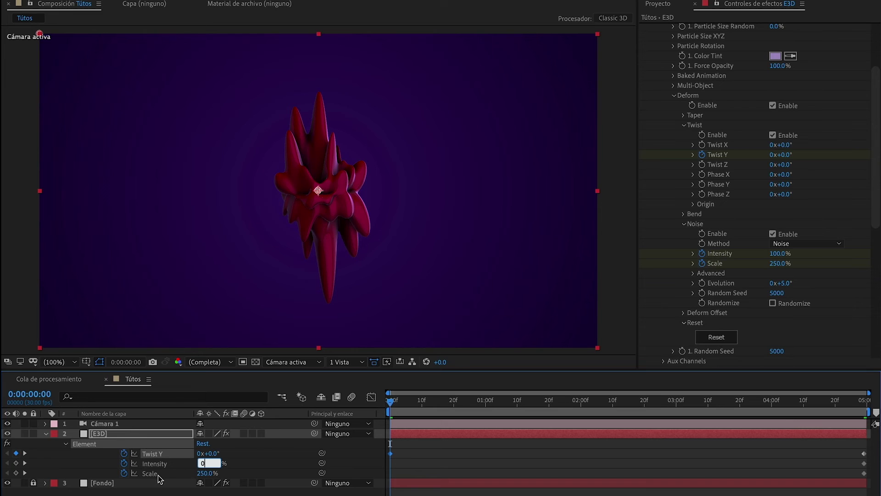
{"action": "key", "text": "Return"}
{"action": "left_click", "coordinate": [205, 474]}
{"action": "type", "text": "0"}
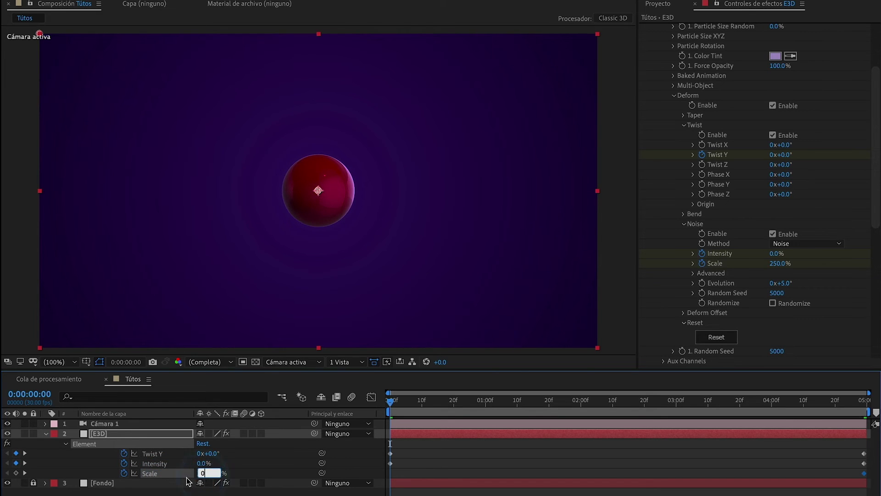
{"action": "key", "text": "Return"}
Preview the deformation and move the final keyframes earlier to about 2 seconds
{"action": "mouse_move", "coordinate": [399, 404]}
{"action": "left_mouse_down"}
{"action": "mouse_move", "coordinate": [843, 409]}
{"action": "mouse_move", "coordinate": [371, 429]}
{"action": "left_mouse_up"}
{"action": "key", "text": "space"}
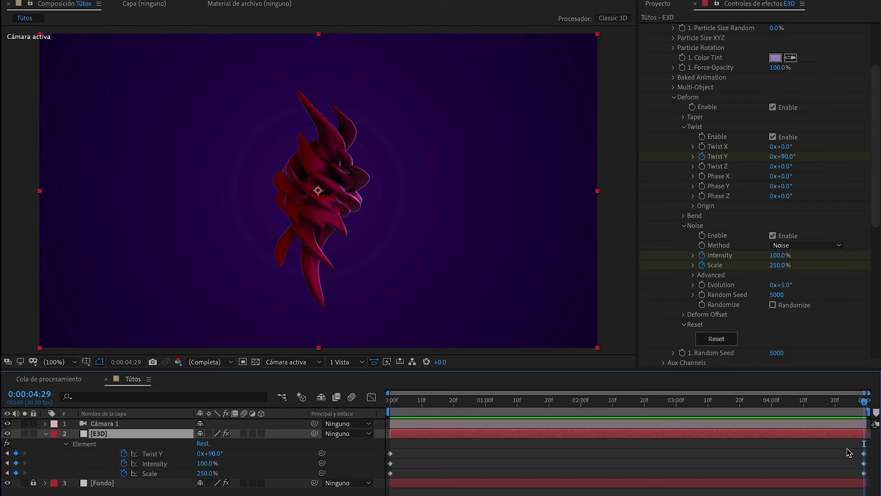
{"action": "mouse_move", "coordinate": [849, 452]}
{"action": "left_mouse_down"}
{"action": "mouse_move", "coordinate": [870, 482]}
{"action": "mouse_move", "coordinate": [621, 470]}
{"action": "left_mouse_up"}
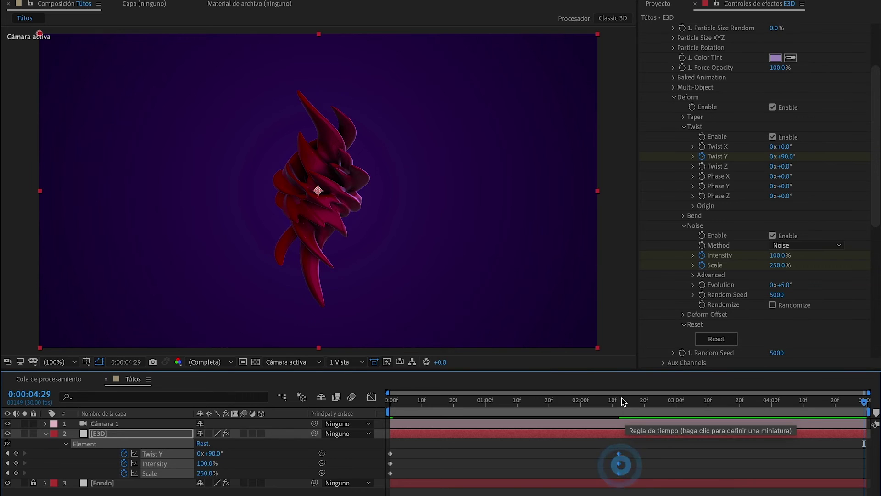
{"action": "mouse_move", "coordinate": [574, 401]}
{"action": "left_mouse_down"}
{"action": "mouse_move", "coordinate": [398, 404]}
{"action": "mouse_move", "coordinate": [613, 412]}
{"action": "left_mouse_up"}
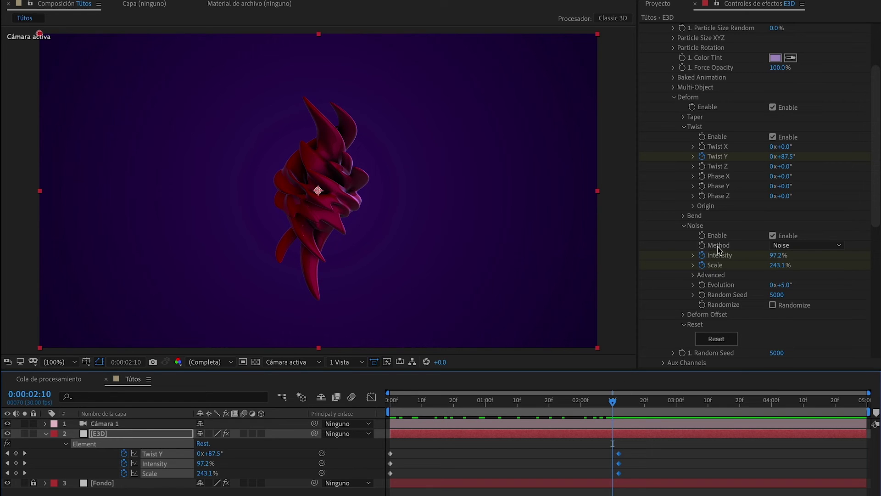
Add a starting Evolution keyframe at the first frame
{"action": "left_click", "coordinate": [718, 287]}
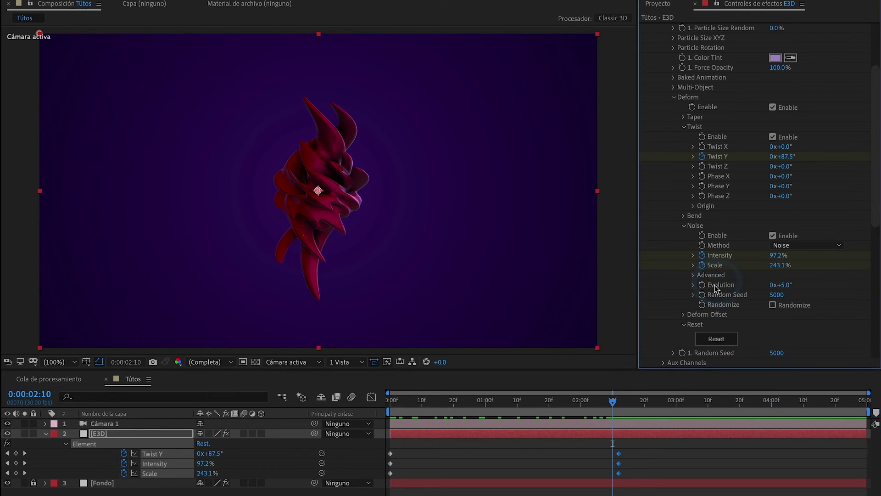
{"action": "left_click_drag", "start_coordinate": [634, 401], "coordinate": [367, 427]}
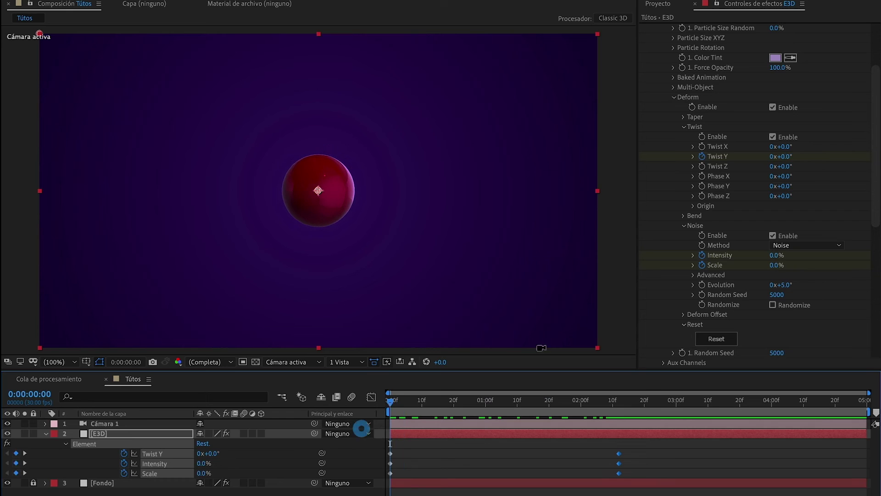
{"action": "left_click", "coordinate": [702, 285]}
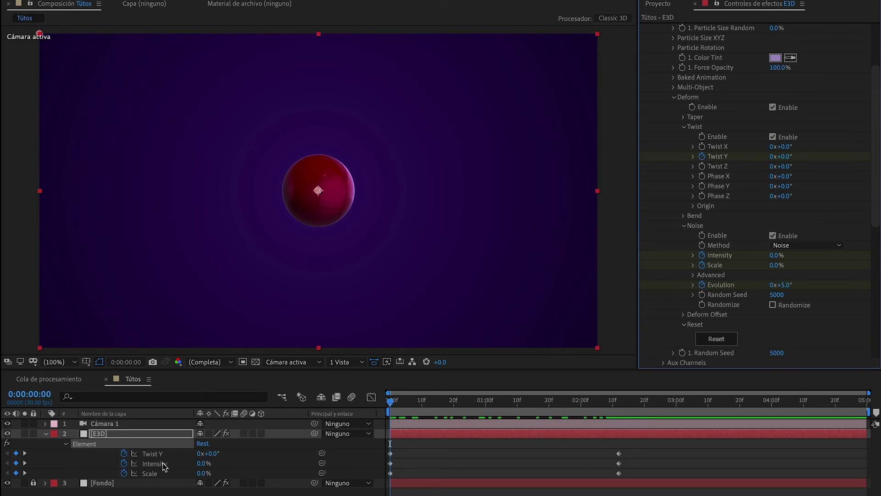
{"action": "key", "text": "u"}
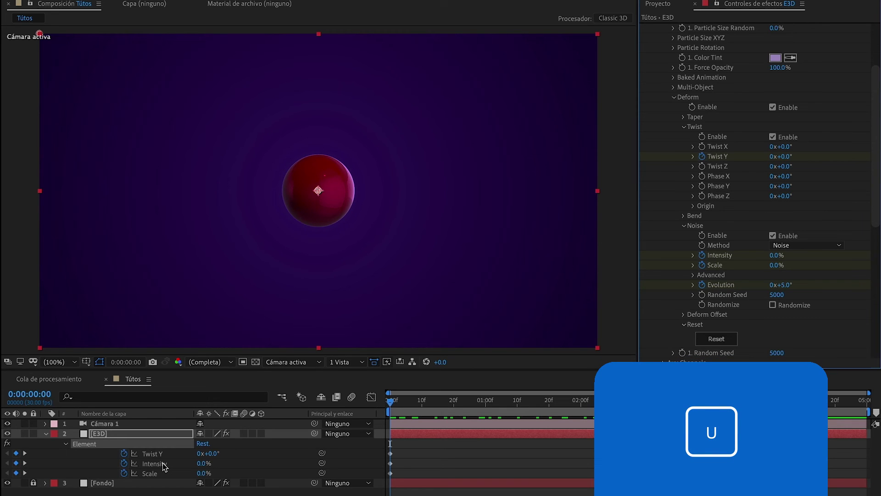
Keyframe Evolution at 0 on the first frame and 3 revolutions on the last frame
{"action": "key", "text": "u"}
{"action": "key", "text": "u"}
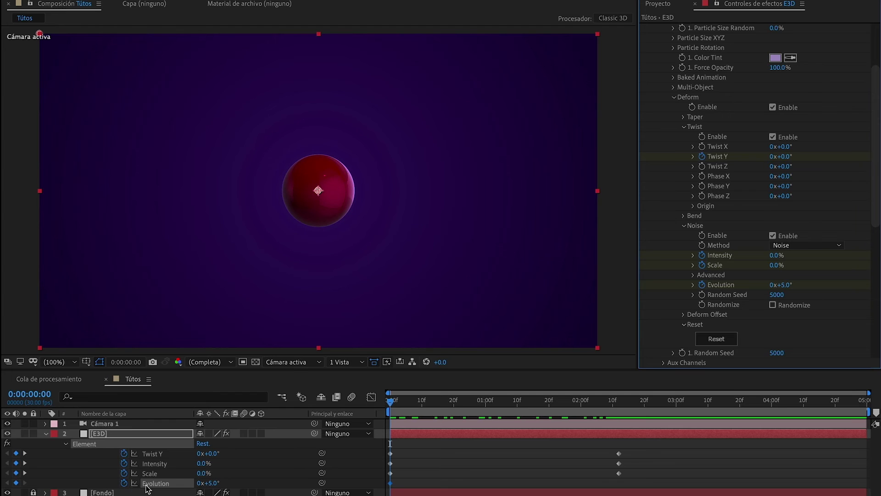
{"action": "left_click", "coordinate": [215, 483]}
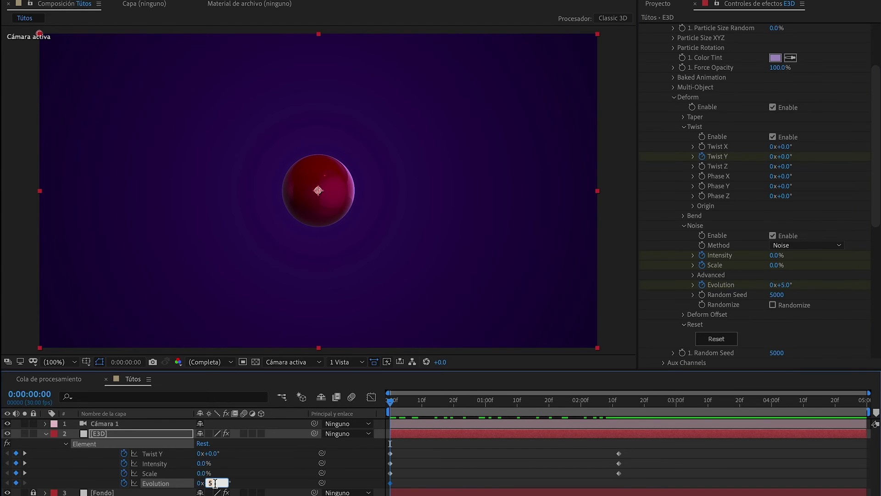
{"action": "type", "text": "0"}
{"action": "key", "text": "Return"}
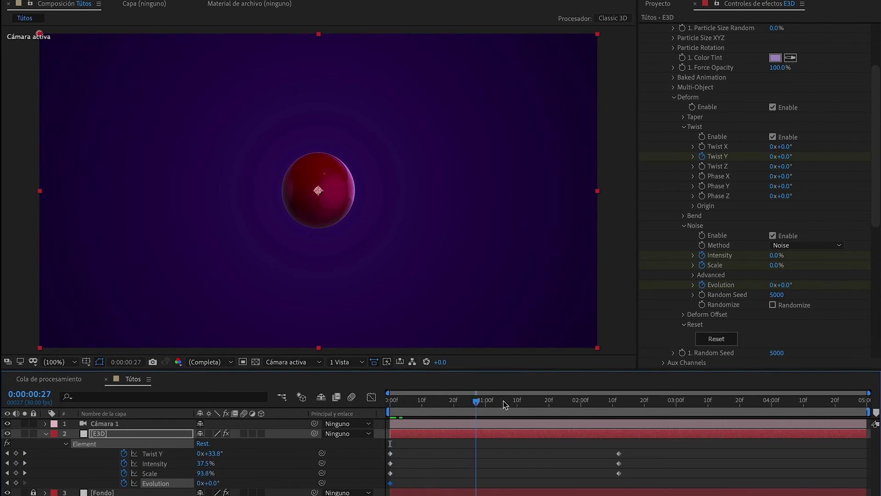
{"action": "left_click_drag", "start_coordinate": [396, 403], "coordinate": [864, 403]}
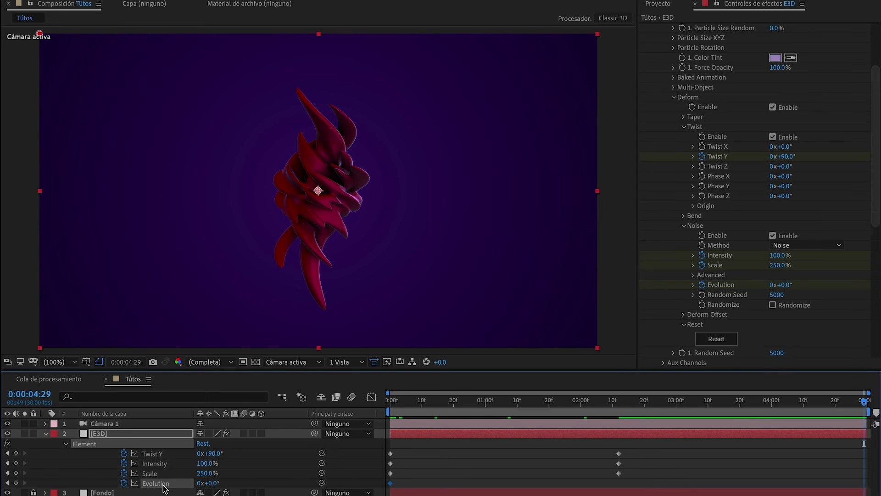
{"action": "left_click", "coordinate": [198, 483]}
{"action": "type", "text": "3"}
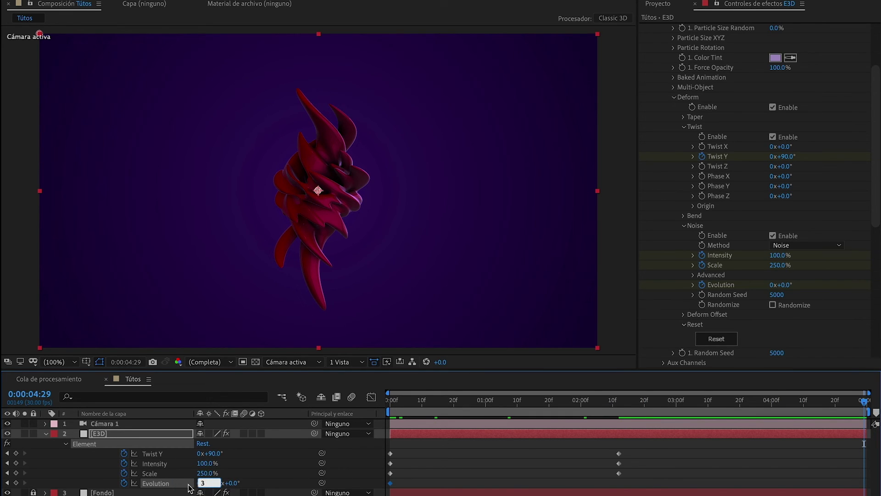
{"action": "key", "text": "Return"}
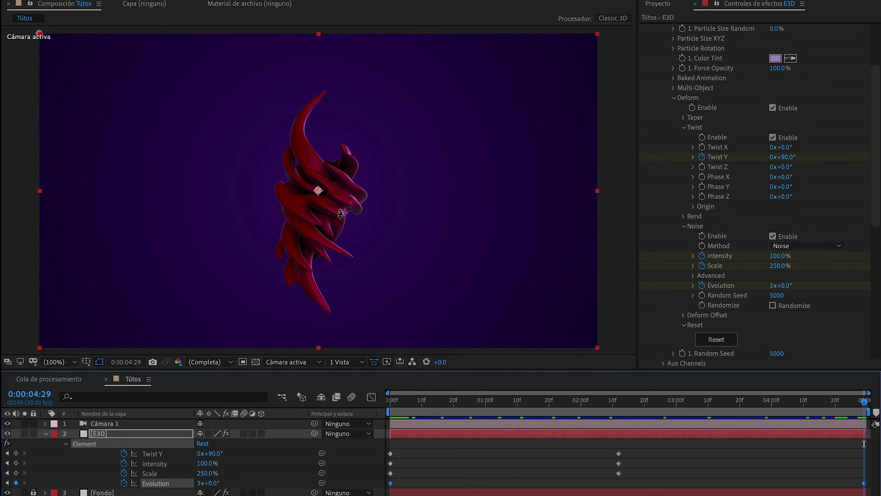
{"action": "scroll", "coordinate": [721, 82], "scroll_direction": "up", "scroll_amount": 3}
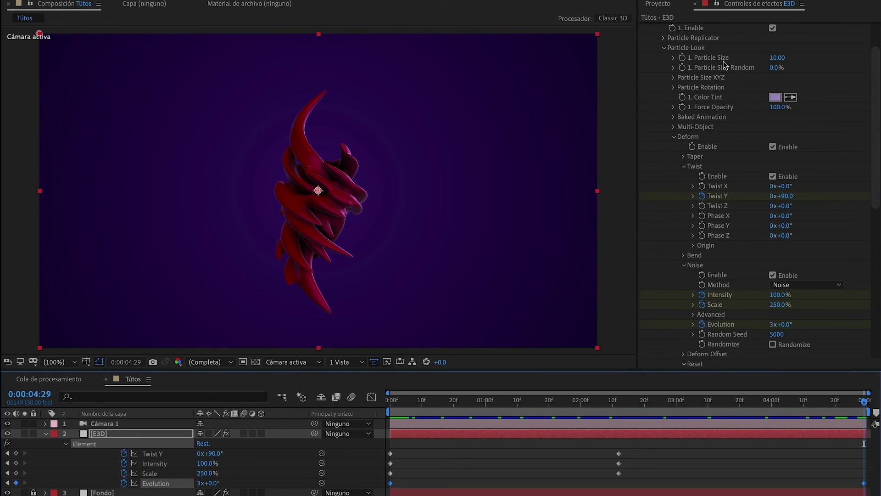
Keyframe Particle Size at 10.00 on the last frame and 0 on the first frame
{"action": "left_click", "coordinate": [683, 57]}
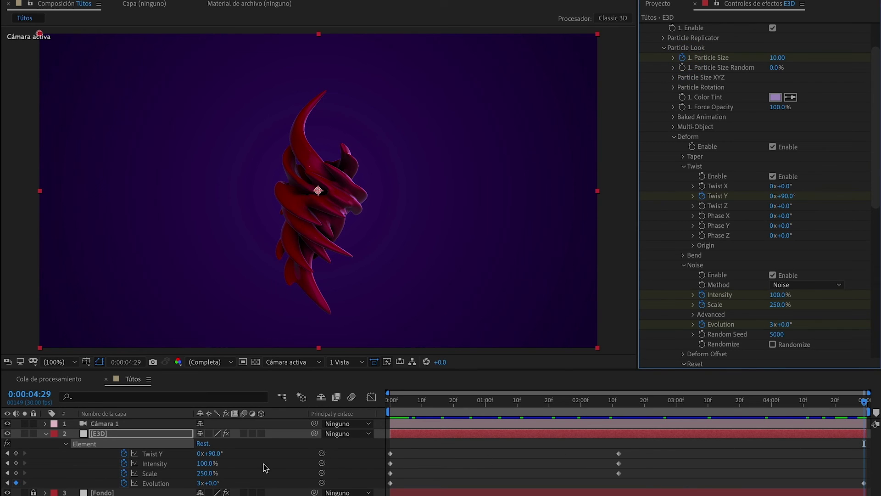
{"action": "key", "text": "u"}
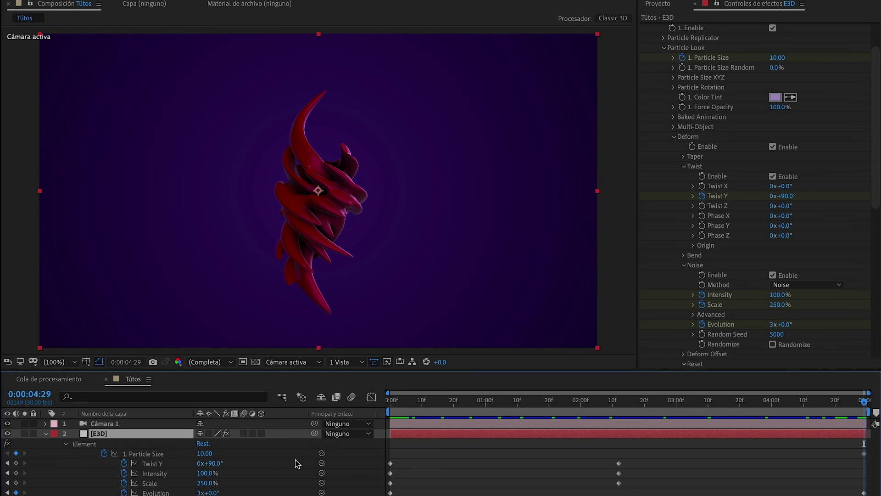
{"action": "left_click_drag", "start_coordinate": [867, 404], "coordinate": [391, 402]}
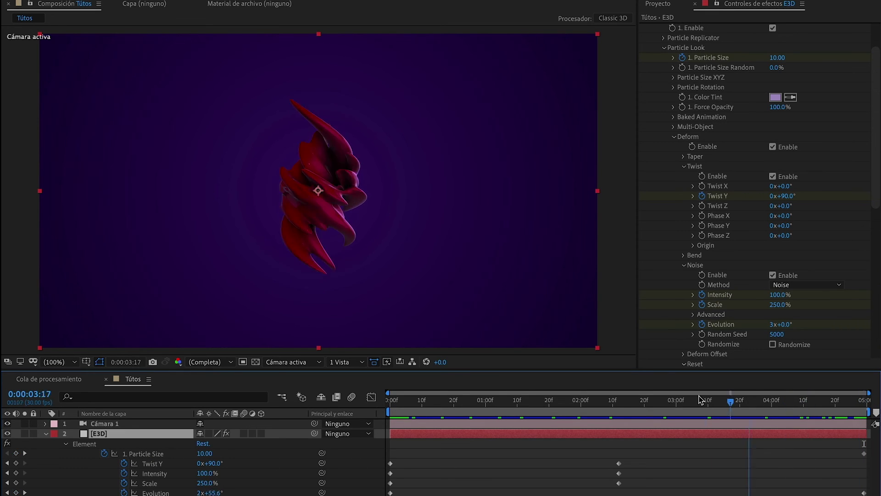
{"action": "left_click", "coordinate": [206, 454]}
{"action": "type", "text": "0"}
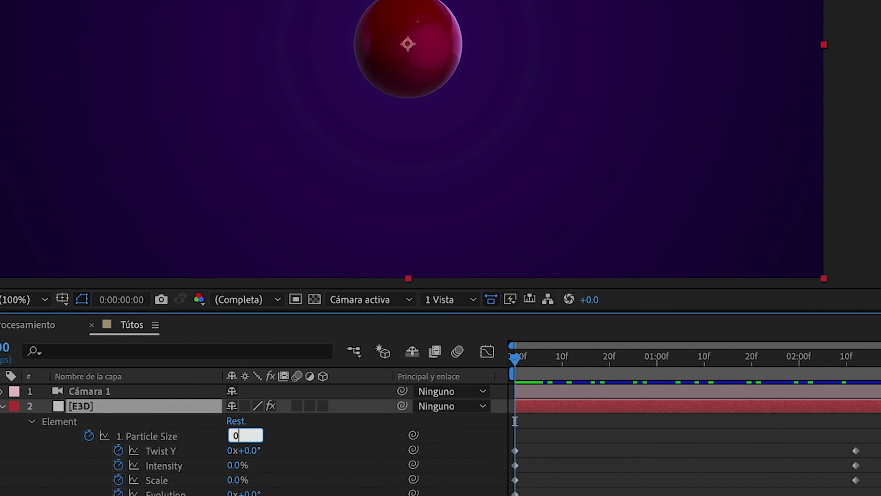
{"action": "key", "text": "Return"}
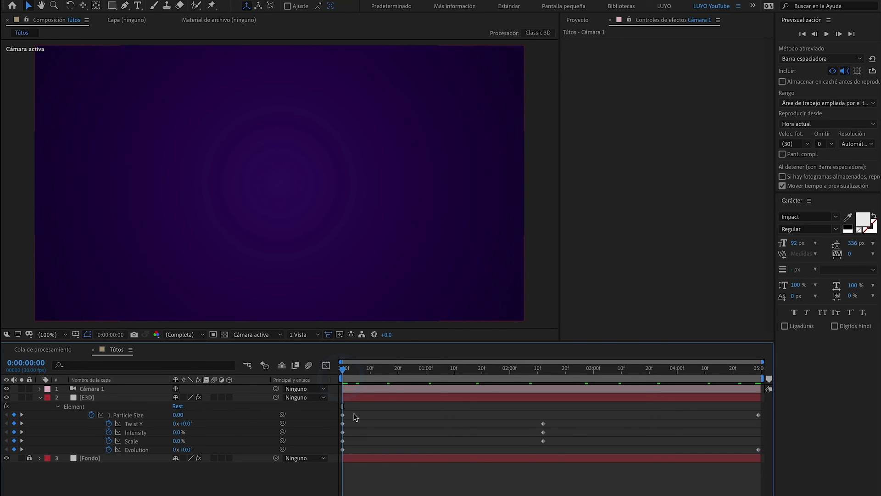
Apply Easy Ease In to all keyframes at frame 0
{"action": "left_click_drag", "start_coordinate": [356, 417], "coordinate": [329, 459]}
{"action": "right_click", "coordinate": [343, 449]}
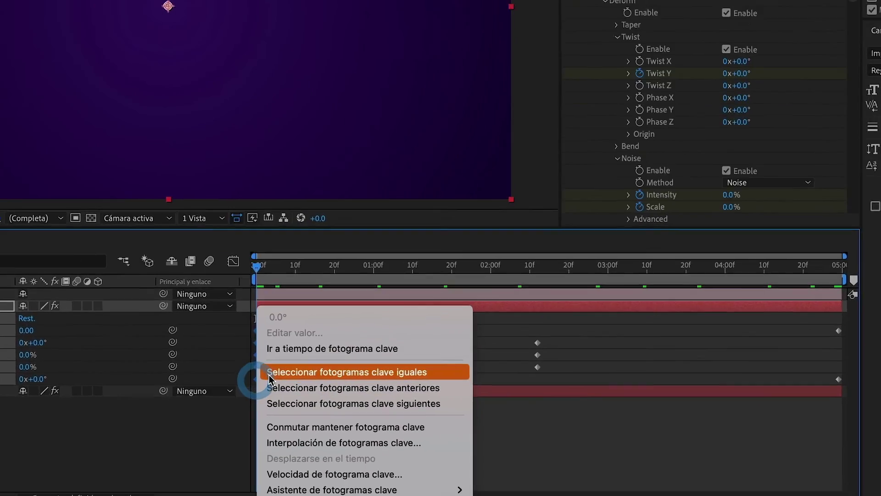
{"action": "mouse_move", "coordinate": [330, 490]}
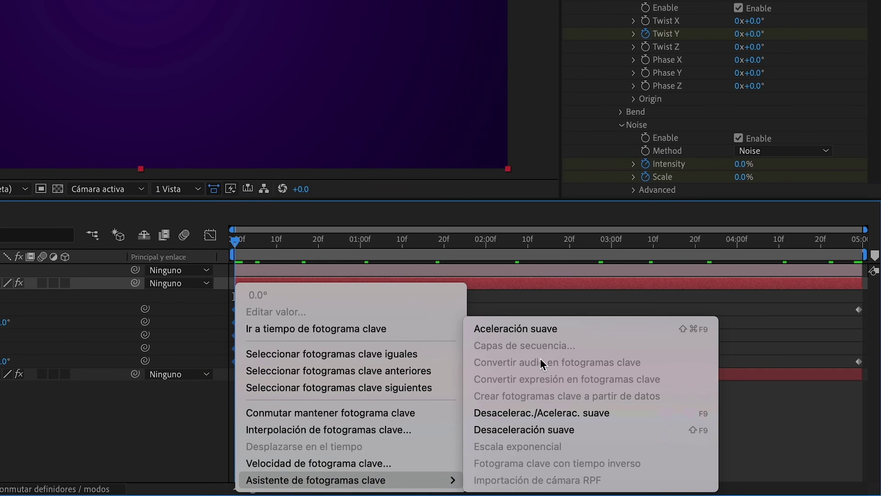
{"action": "left_click", "coordinate": [569, 331]}
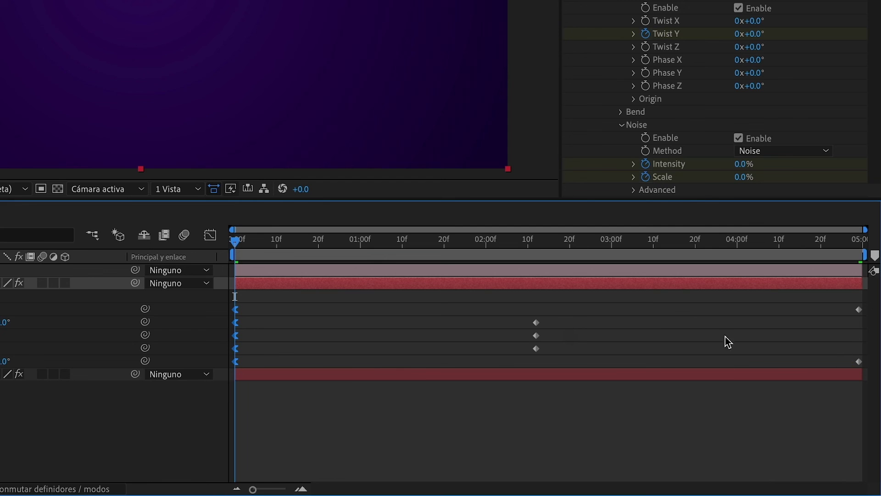
Apply Easy Ease Out to the later keyframes
{"action": "left_click_drag", "start_coordinate": [497, 292], "coordinate": [863, 376]}
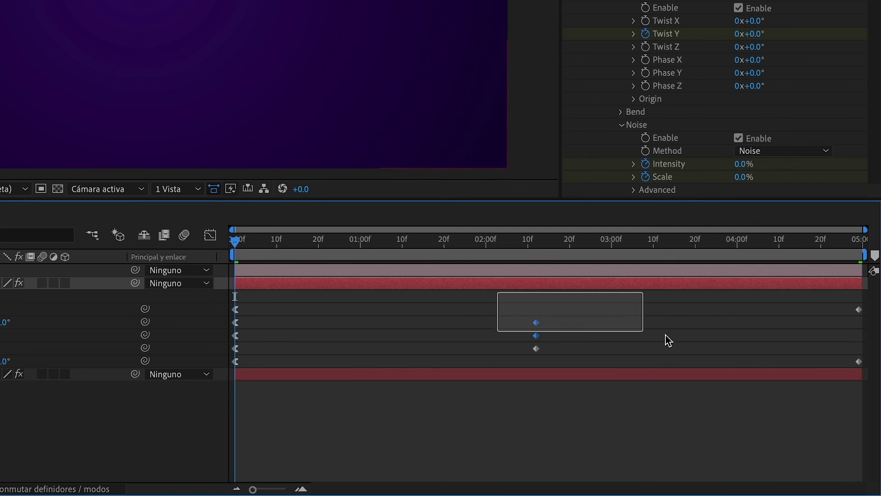
{"action": "right_click", "coordinate": [859, 363]}
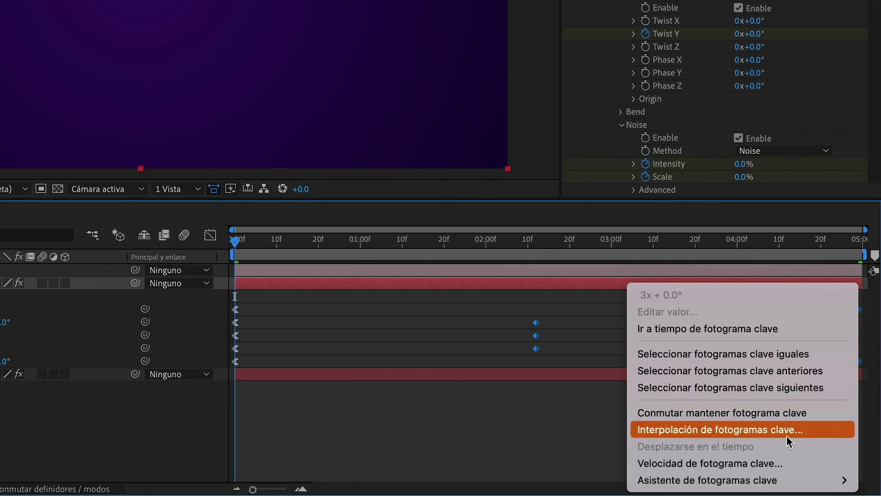
{"action": "mouse_move", "coordinate": [753, 480]}
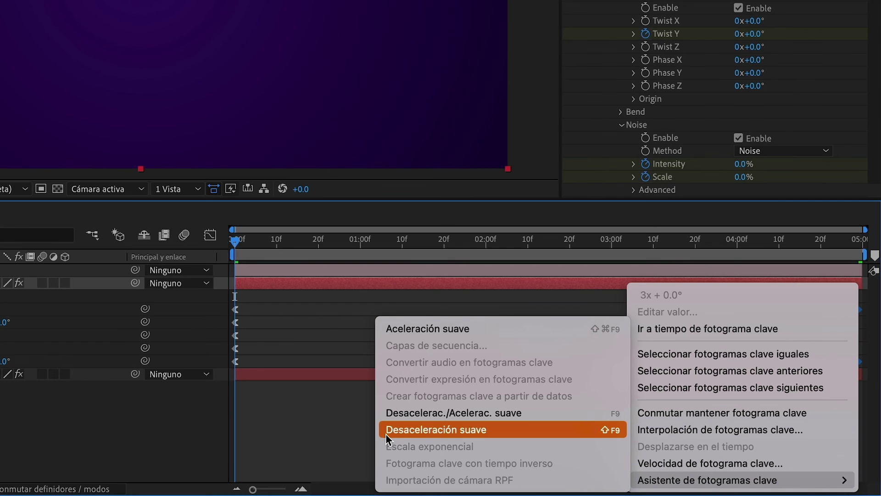
{"action": "left_click", "coordinate": [505, 434]}
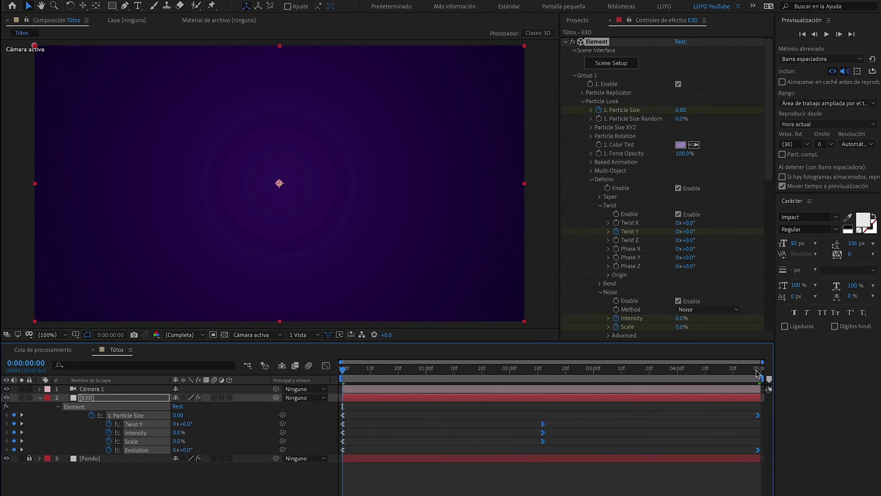
Return to frame 0 and preview the eased animation
{"action": "left_click_drag", "start_coordinate": [758, 373], "coordinate": [320, 376]}
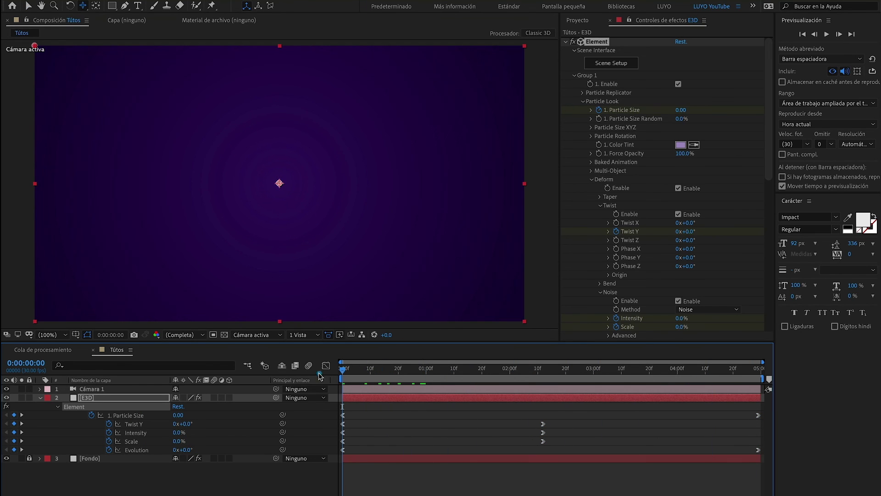
{"action": "left_click", "coordinate": [827, 34]}
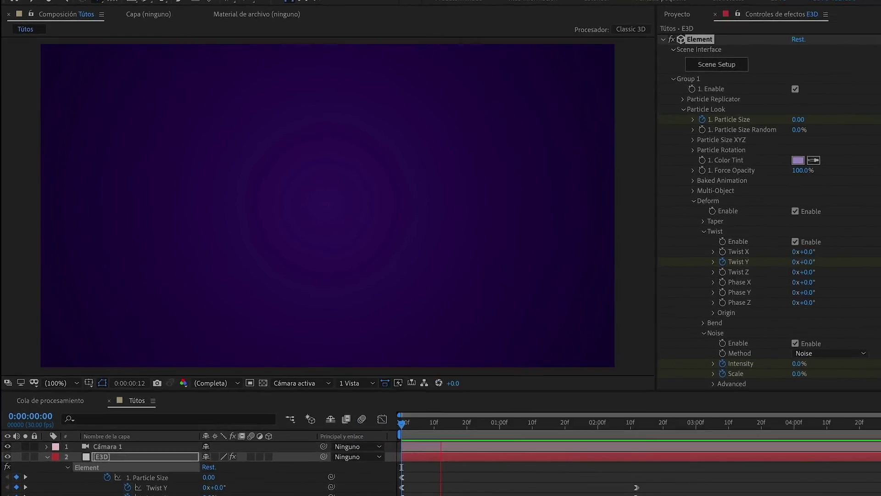